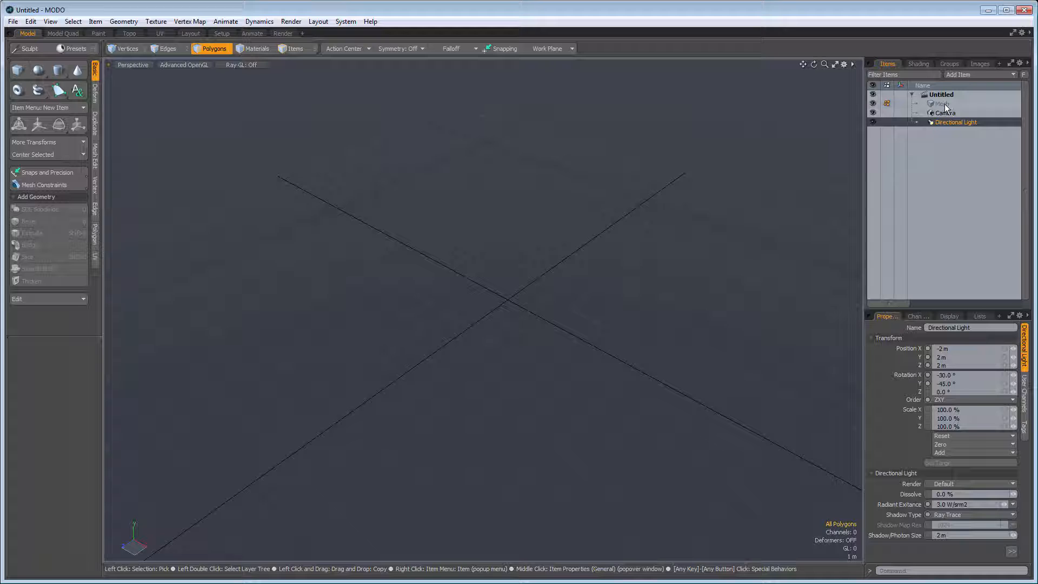
Step: Rename the default Mesh item as MyNewMesh
left_click(950, 104)
double_click(950, 103)
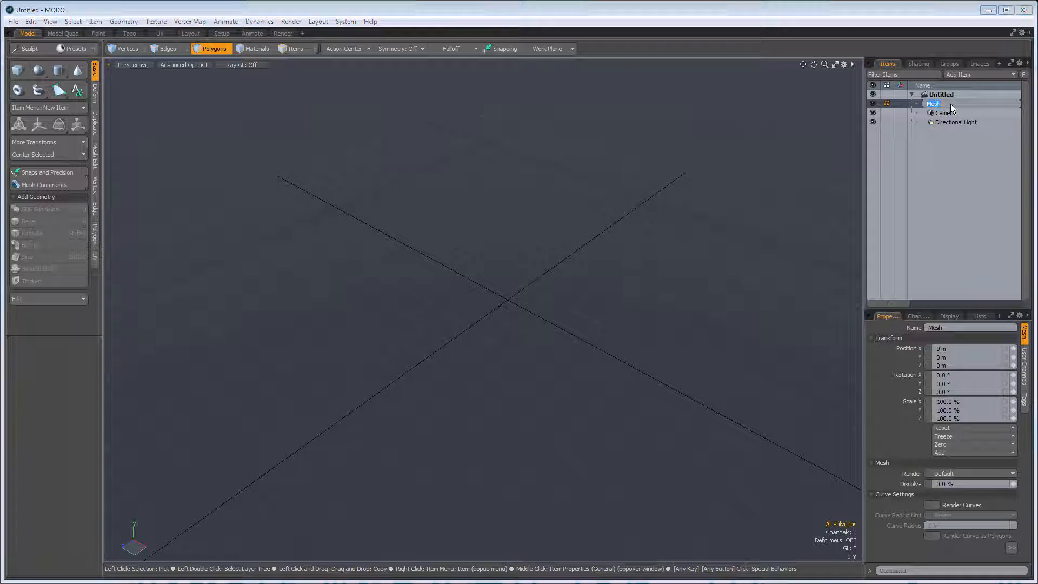
type("MyNewM")
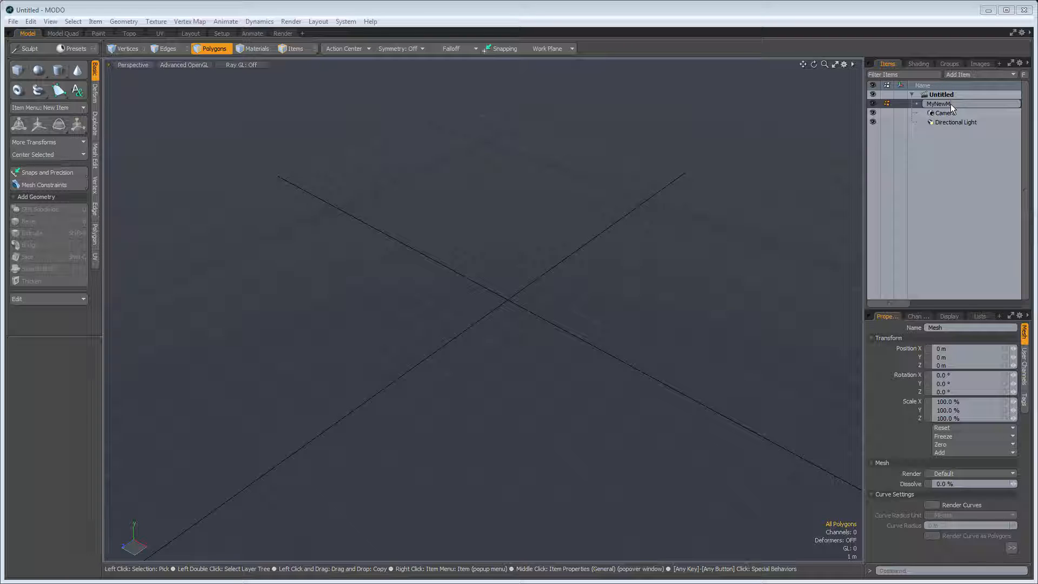
type("esh")
key("Return")
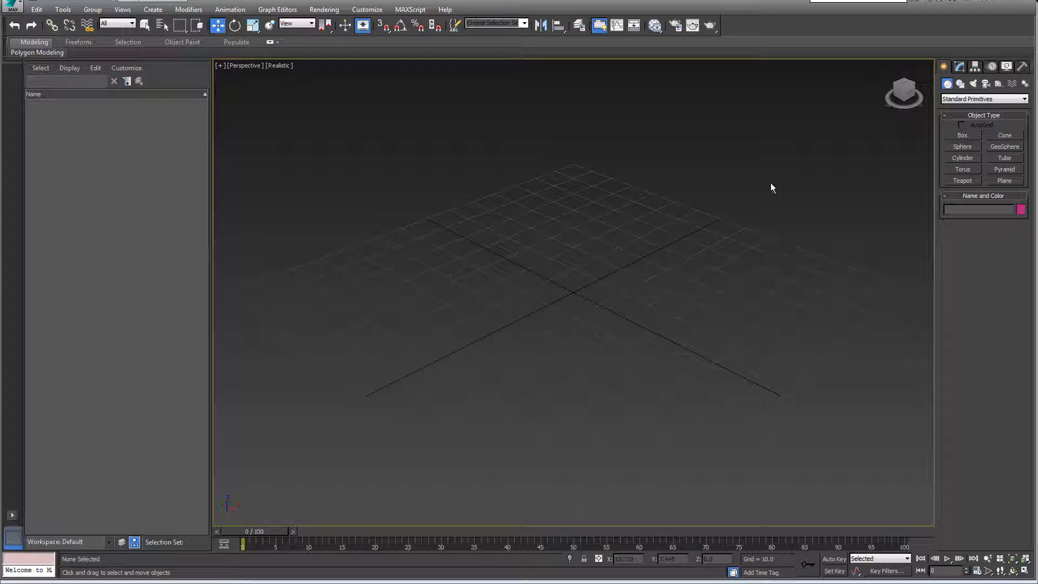
Step: Switch to 3ds Max and draw four separate boxes around the grid, the front one about 28.6 by 36.3 by 18.3 units
left_click(964, 135)
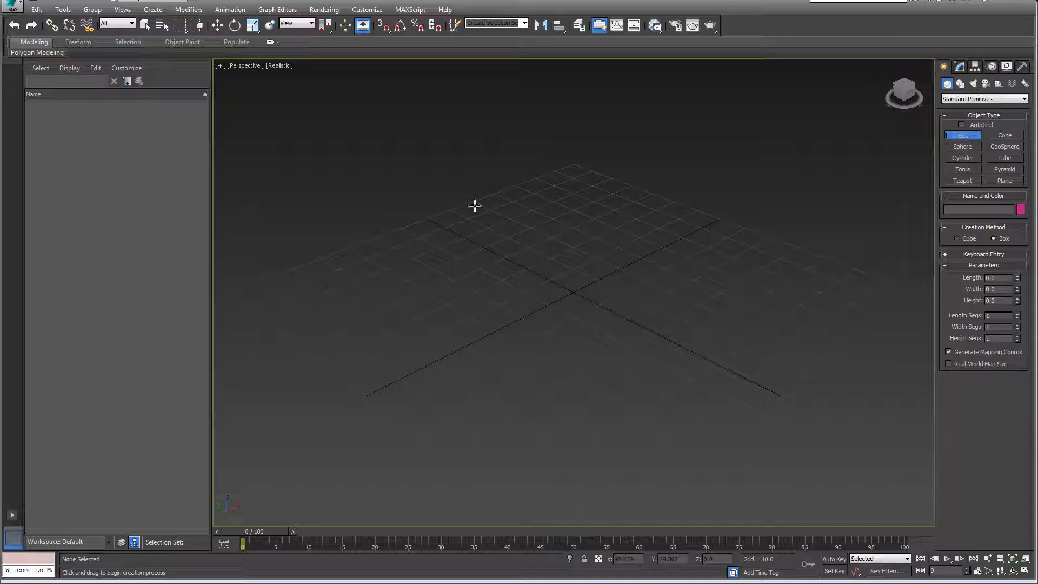
left_click_drag(331, 285, 535, 277)
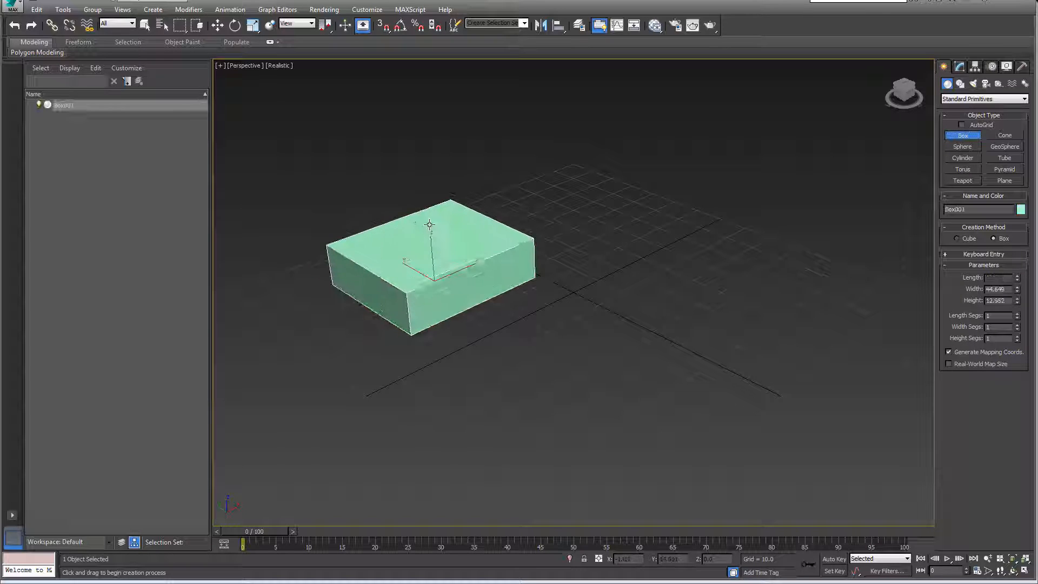
left_click(429, 223)
left_click_drag(556, 203, 698, 190)
left_click(713, 266)
left_click_drag(713, 267, 900, 229)
left_click(854, 167)
left_click_drag(463, 372, 646, 363)
left_click(616, 290)
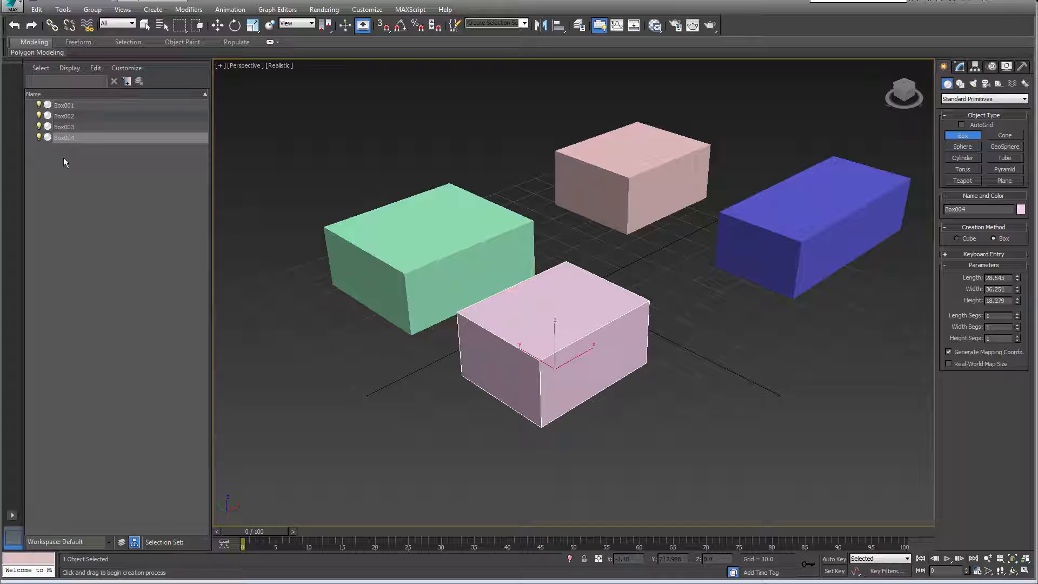
Step: Select each of the four boxes individually by name to examine them as separate scene objects
left_click(77, 127)
left_click(77, 118)
left_click(78, 106)
left_click(76, 116)
left_click(75, 127)
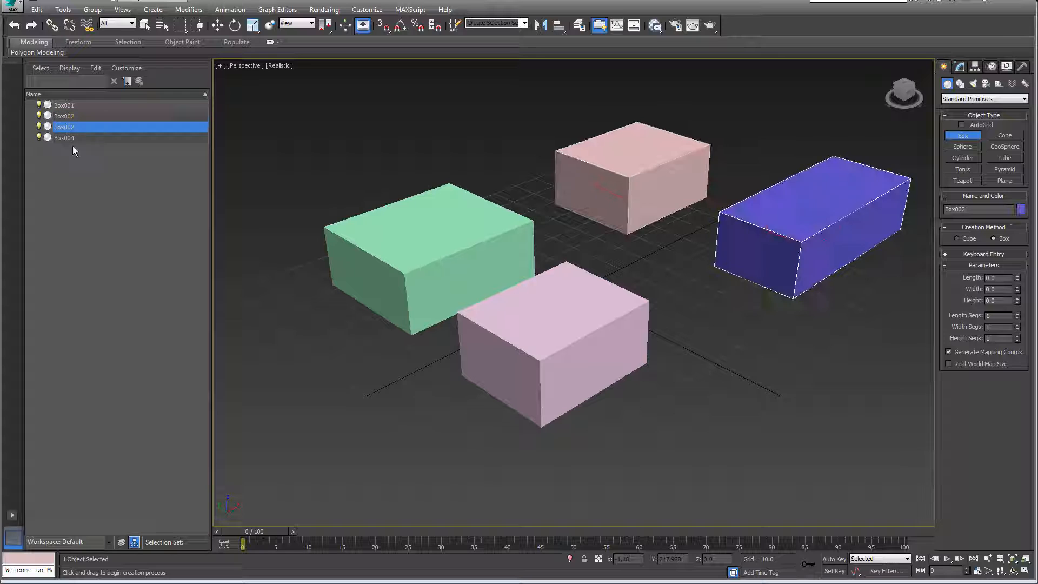
left_click(76, 138)
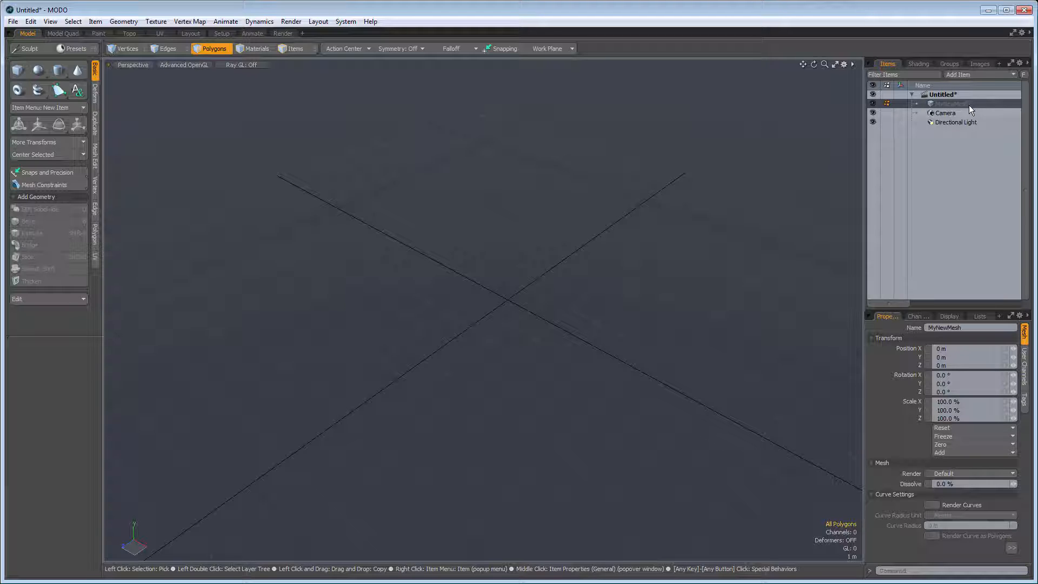
Step: Switch to MODO and draw a box with a base of about 6.1 by 6 m in the MyNewMesh item
left_click(19, 70)
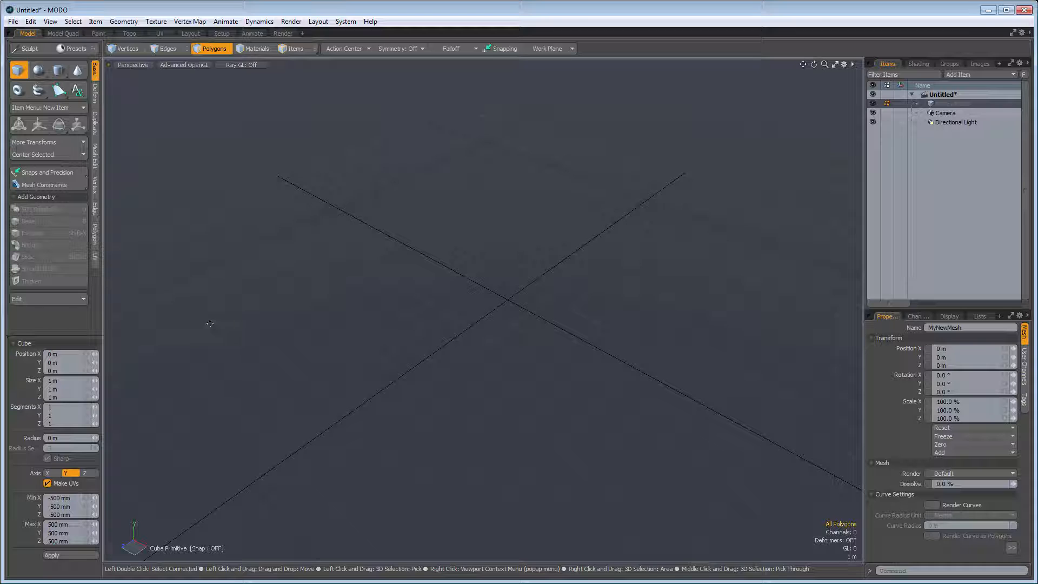
left_click_drag(197, 312, 441, 304)
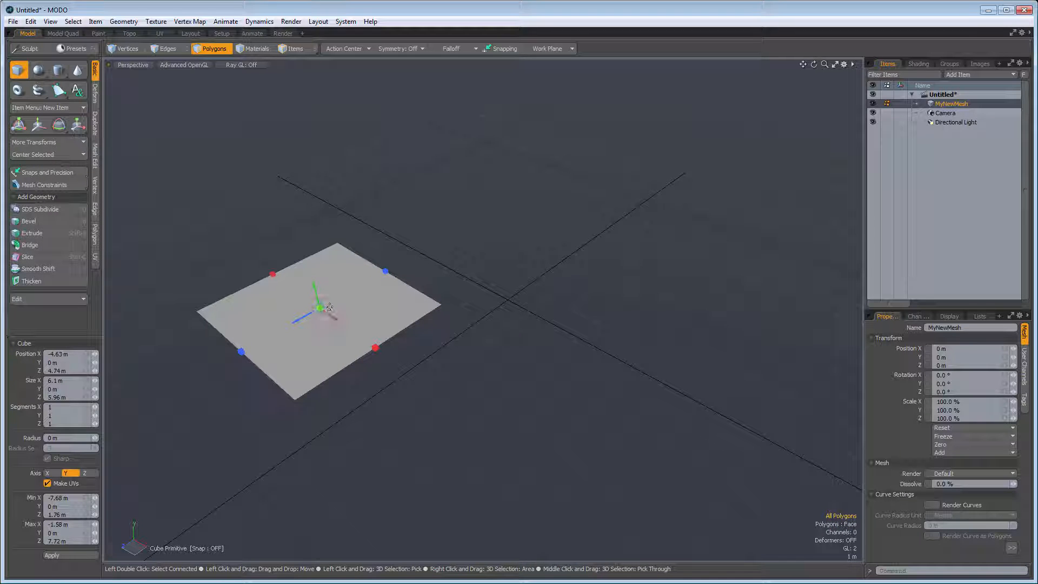
left_click_drag(320, 307, 298, 219)
key("space")
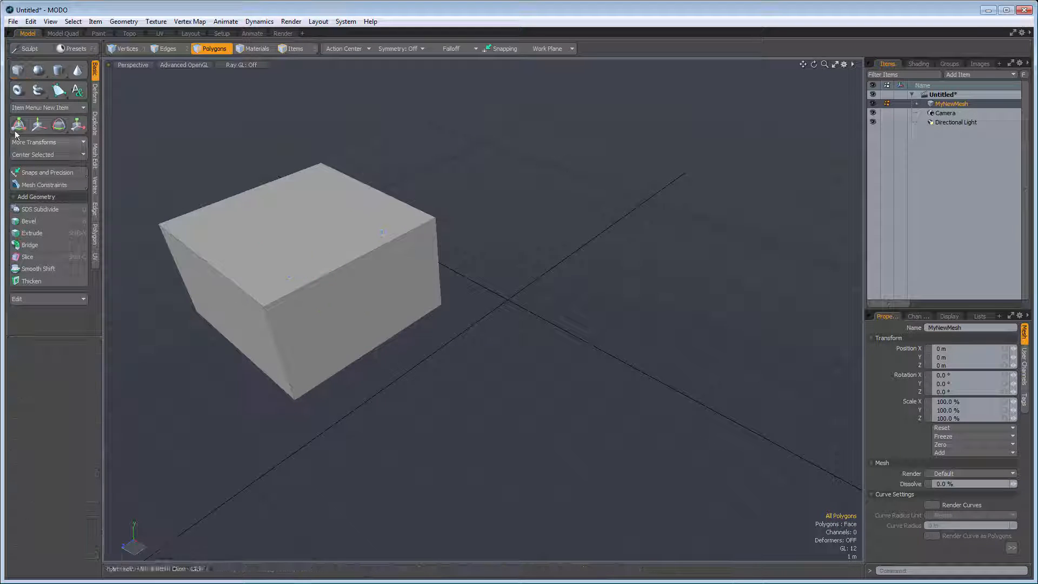
Step: Draw two more boxes in the same mesh on the far side of the grid, the second with a base of about 4.5 by 8.5 m
left_click(19, 70)
left_click_drag(459, 174, 639, 160)
left_click_drag(554, 172, 554, 118)
key("space")
left_click(18, 70)
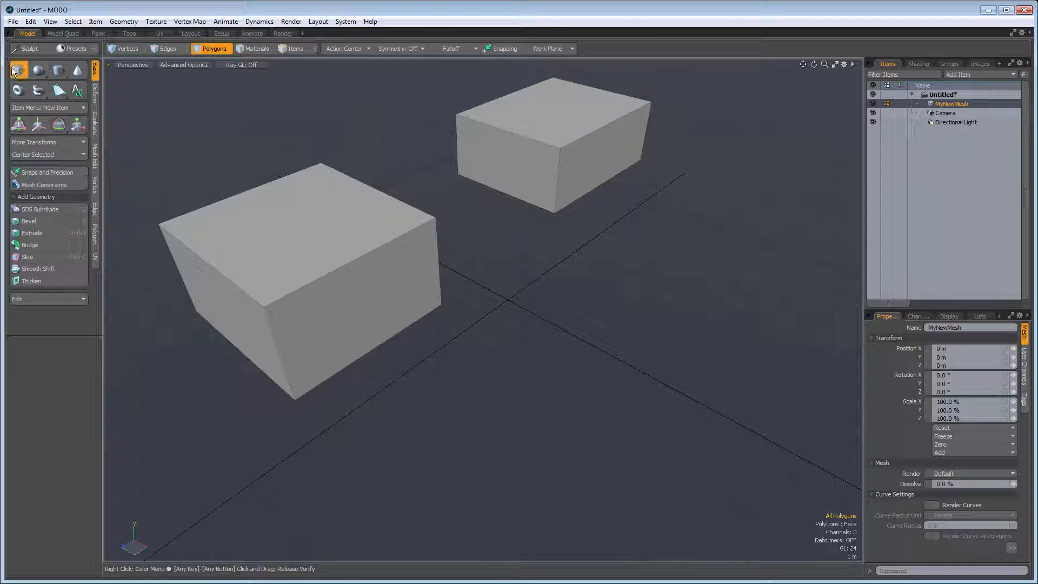
left_click_drag(660, 262, 846, 219)
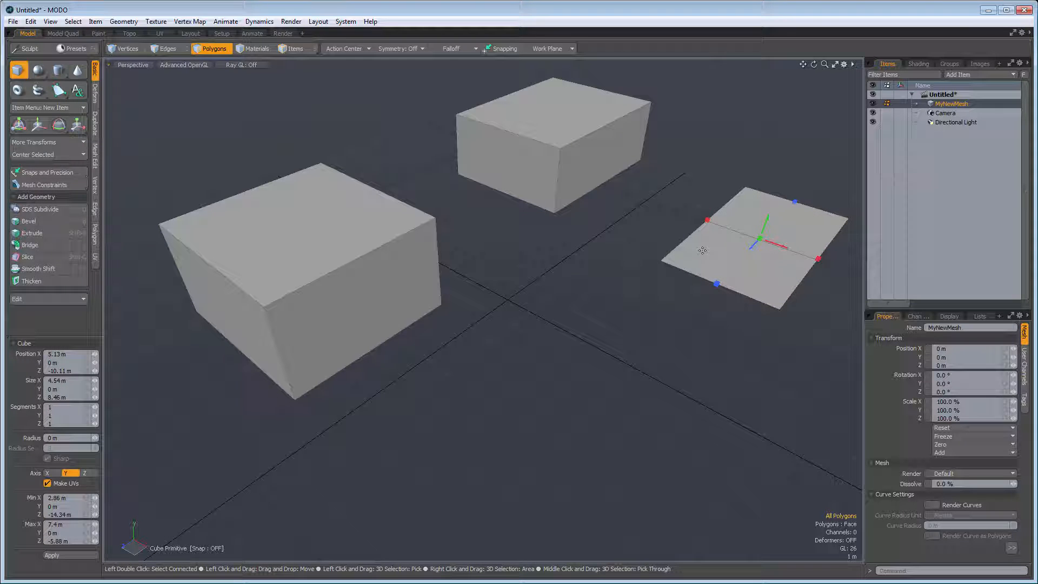
left_click_drag(746, 239, 748, 179)
key("space")
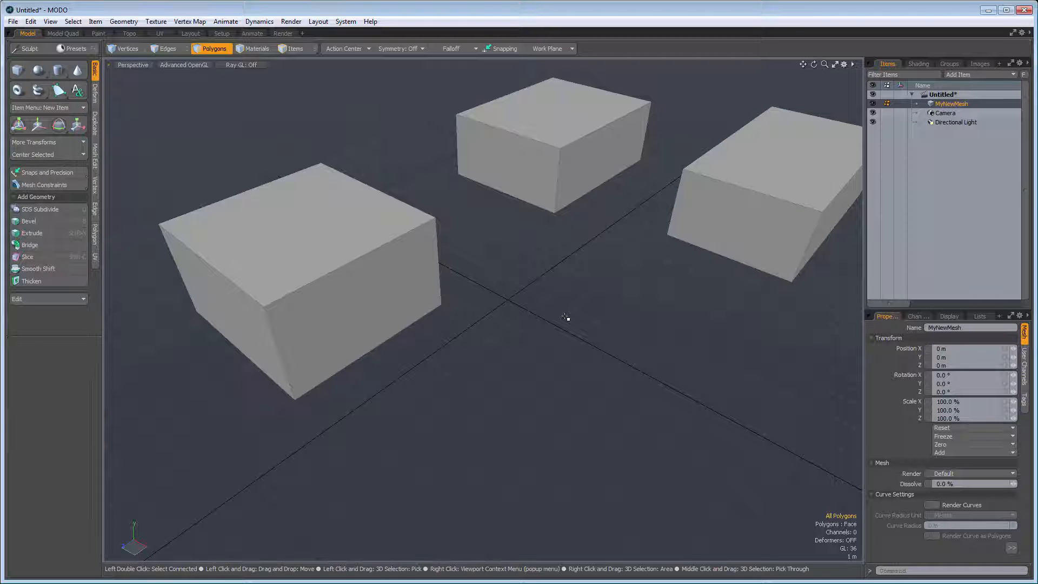
Step: Add a unit cube at the origin and draw a tall cylinder with radii of about 1.7 by 1.3 m beside the first box
key("ctrl")
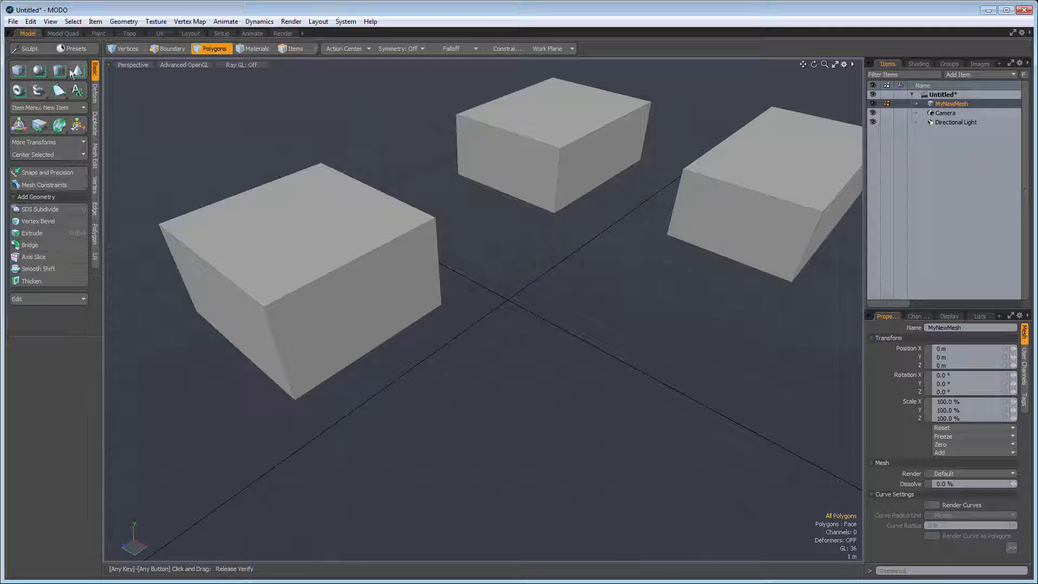
left_click(19, 71)
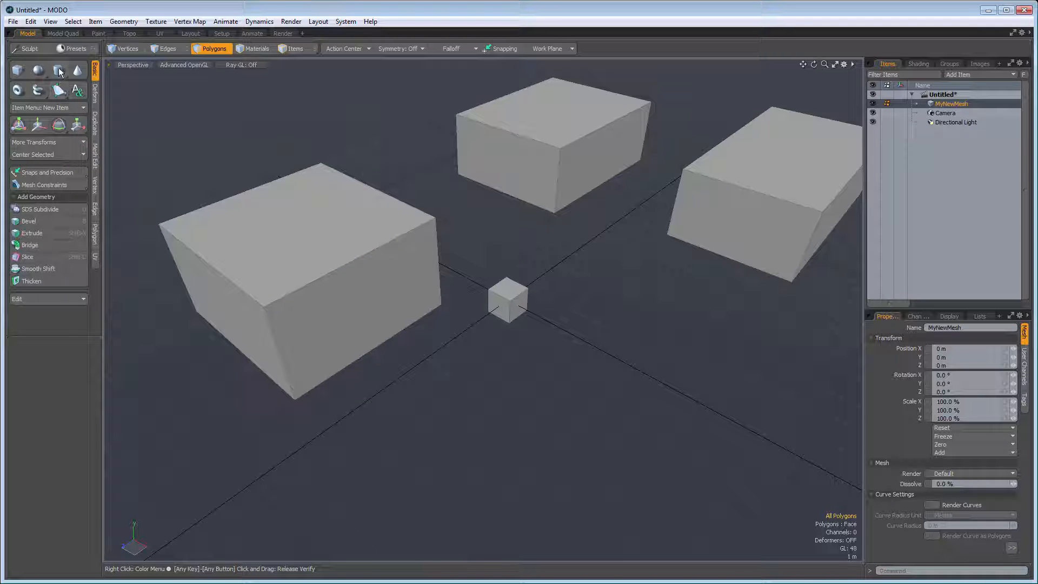
left_click(60, 71)
left_click_drag(302, 399, 454, 407)
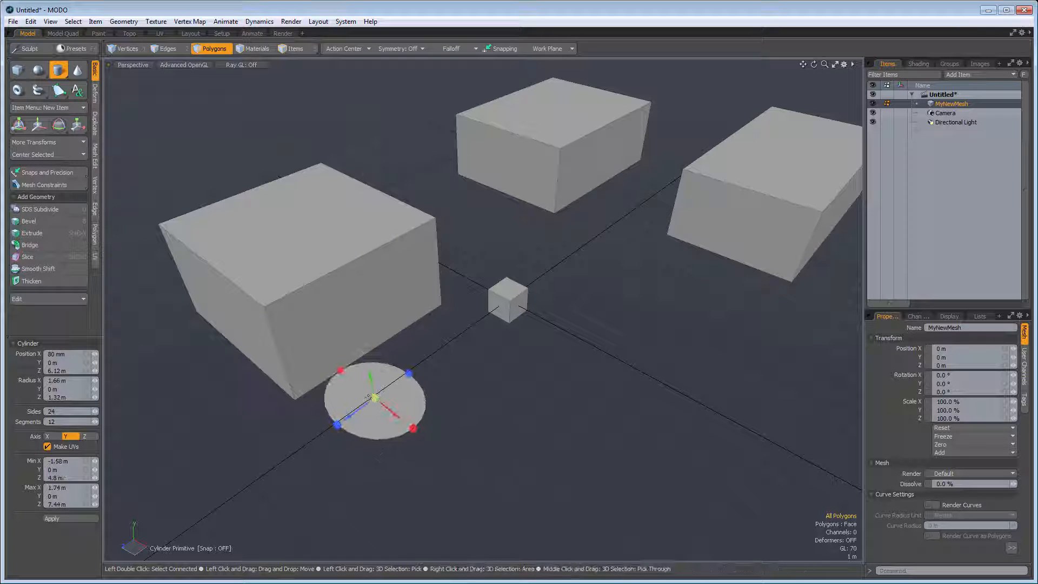
left_click_drag(374, 399, 346, 254)
key("space")
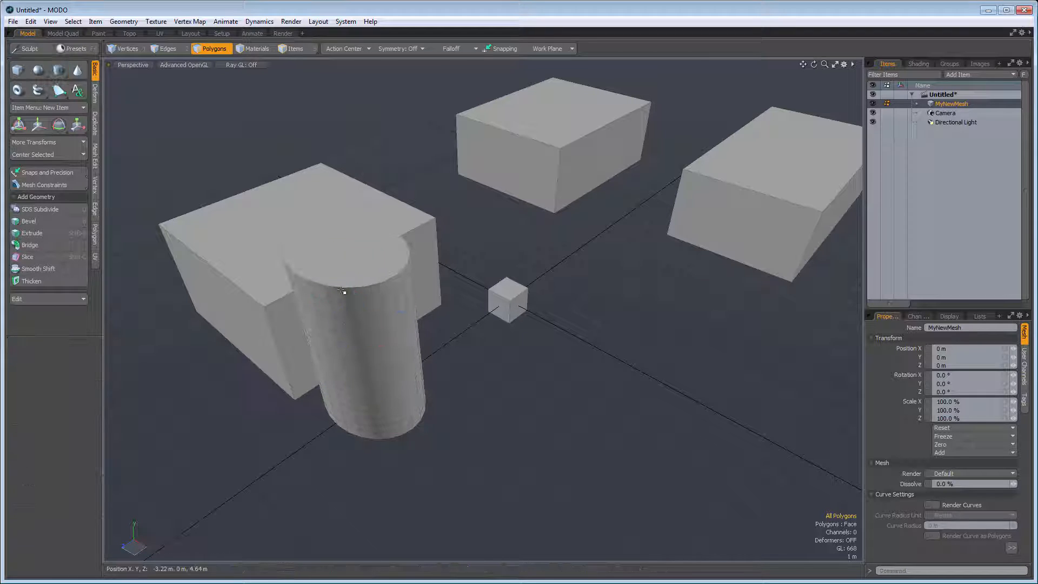
Step: Draw an upright ellipsoid with the Sphere tool in the same mesh, with radii of about 1.2 m in X and 1.6 m in Z
left_click(38, 70)
left_click_drag(612, 363, 616, 410)
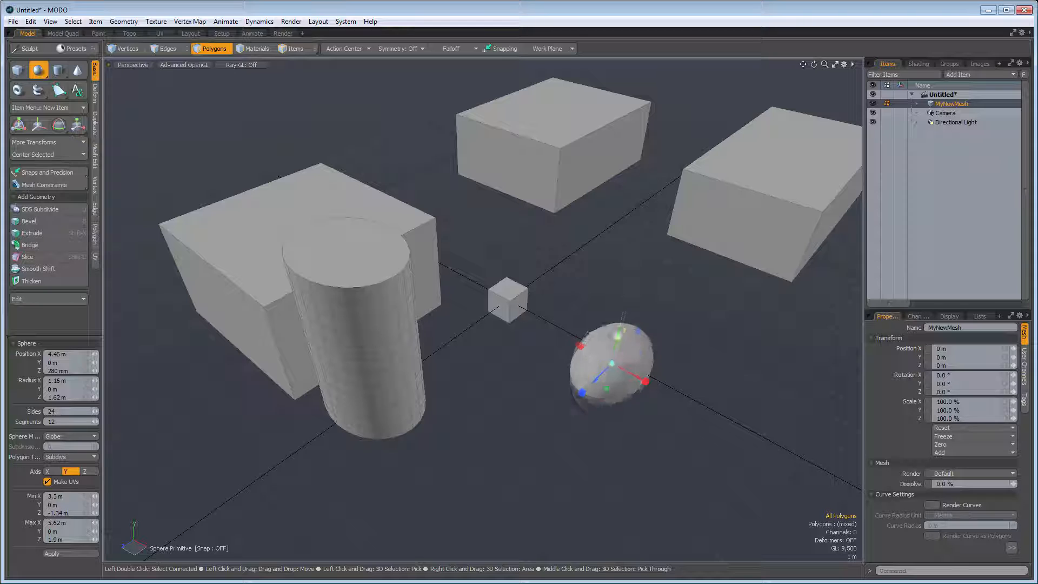
key("space")
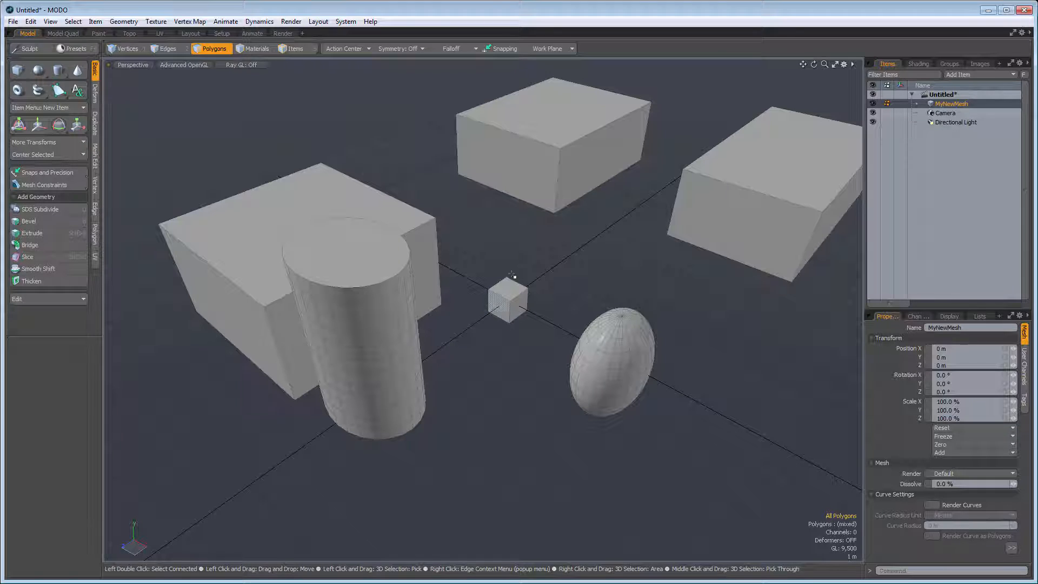
Step: Move the whole MyNewMesh item in Items mode to about X -19.8 m, Z -4 m
left_click(296, 49)
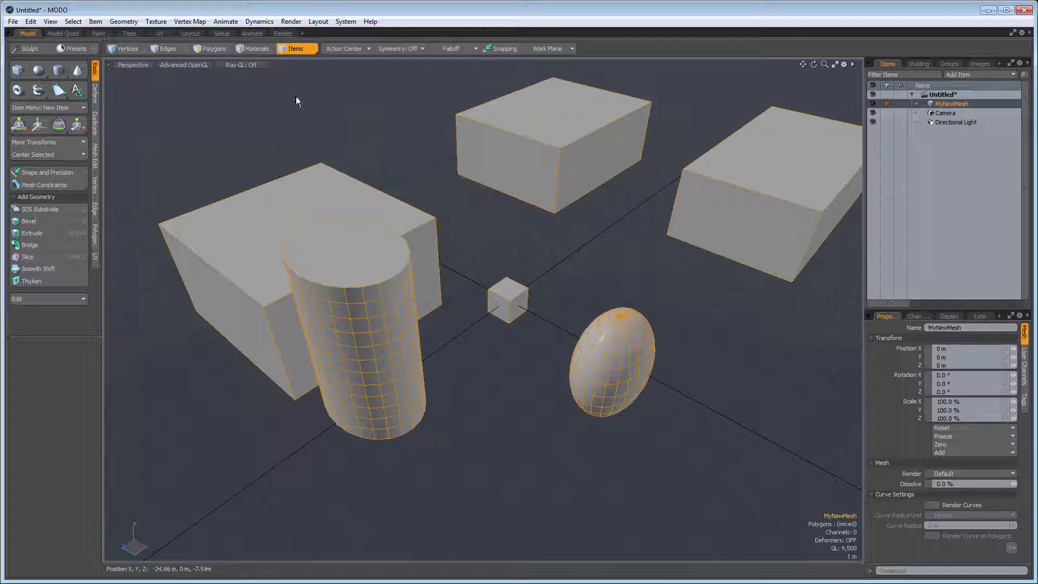
left_click(39, 125)
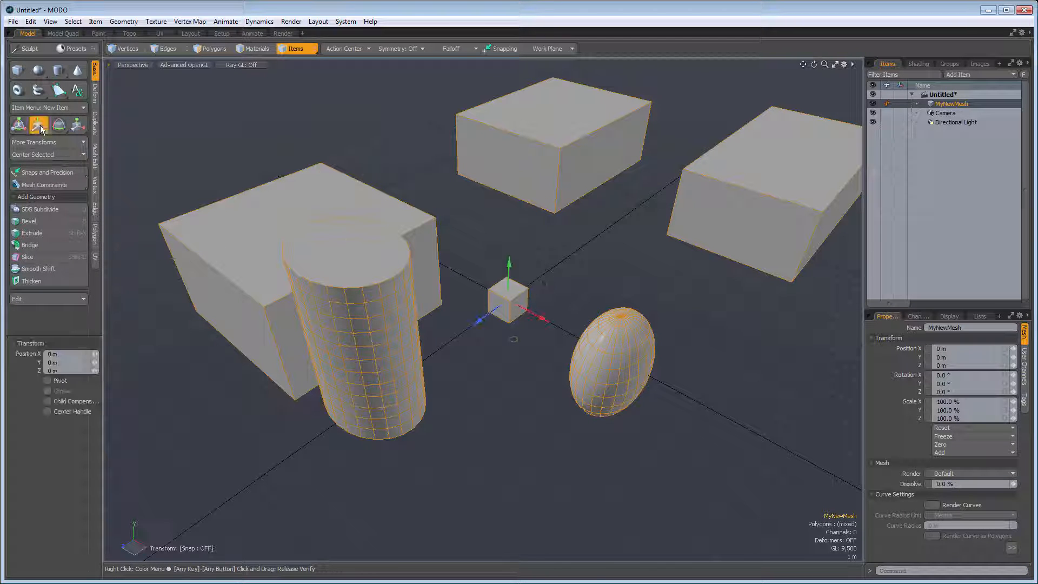
left_click_drag(513, 340, 482, 315)
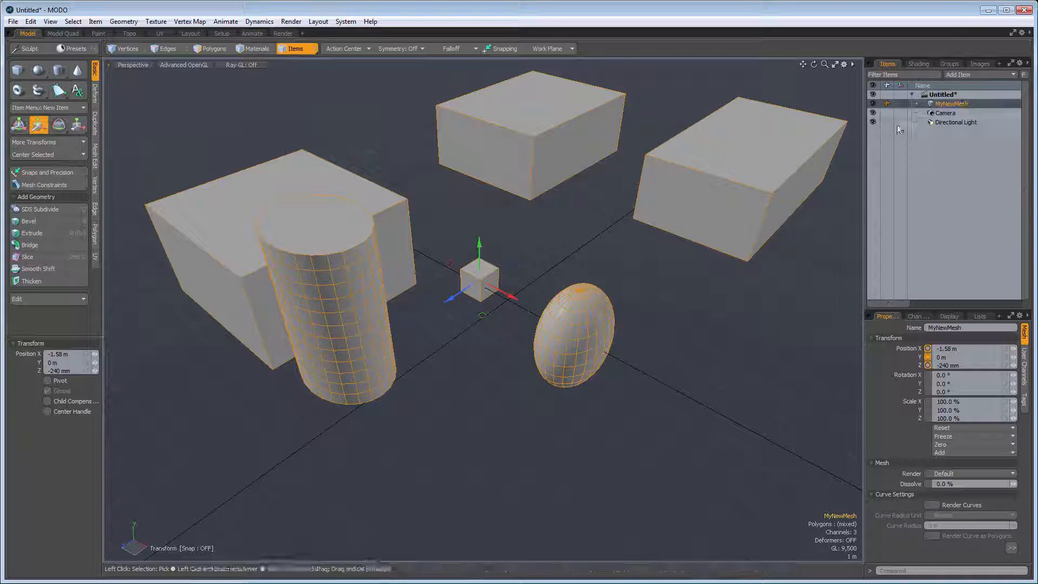
left_click_drag(482, 315, 284, 145)
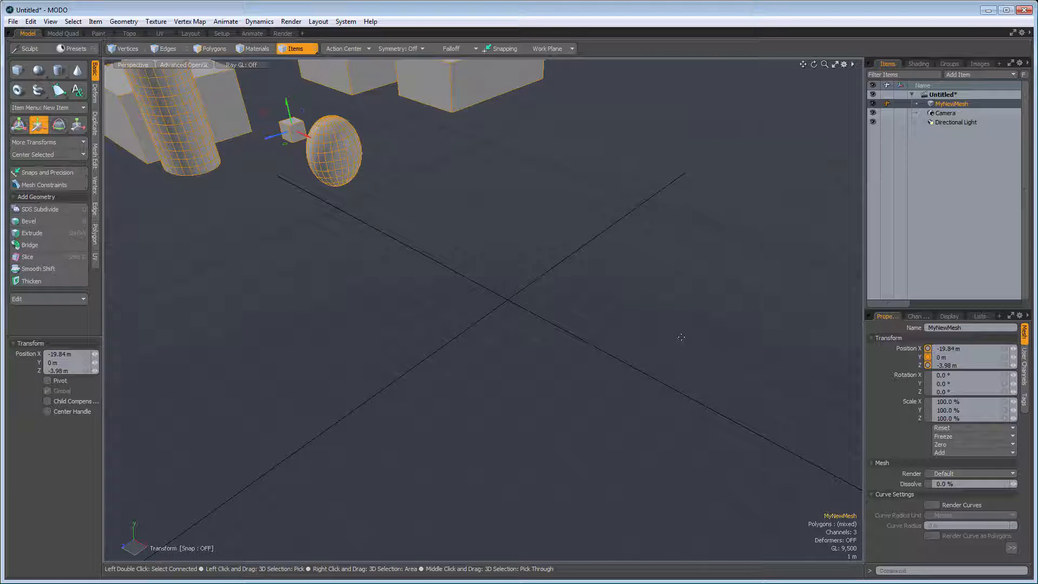
key("space")
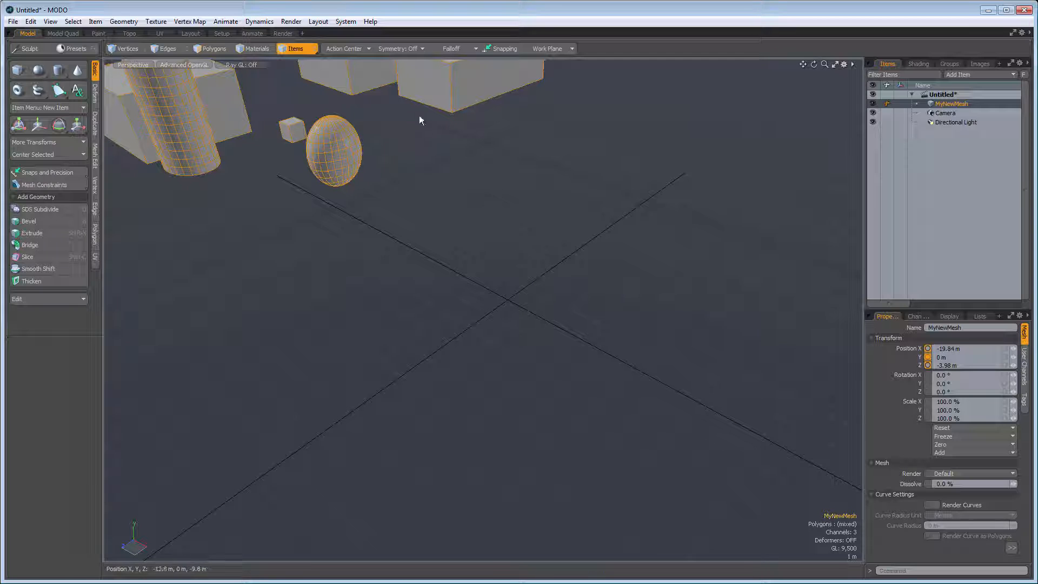
Step: Create a new mesh item and draw a box of about 6 by 2.7 by 5.6 m in it
left_click(123, 21)
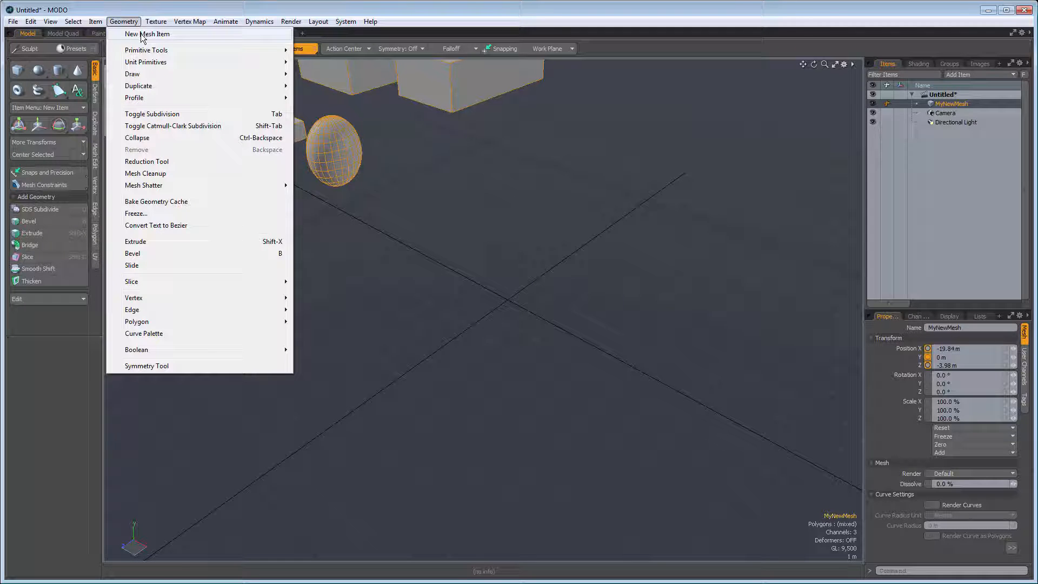
left_click(141, 33)
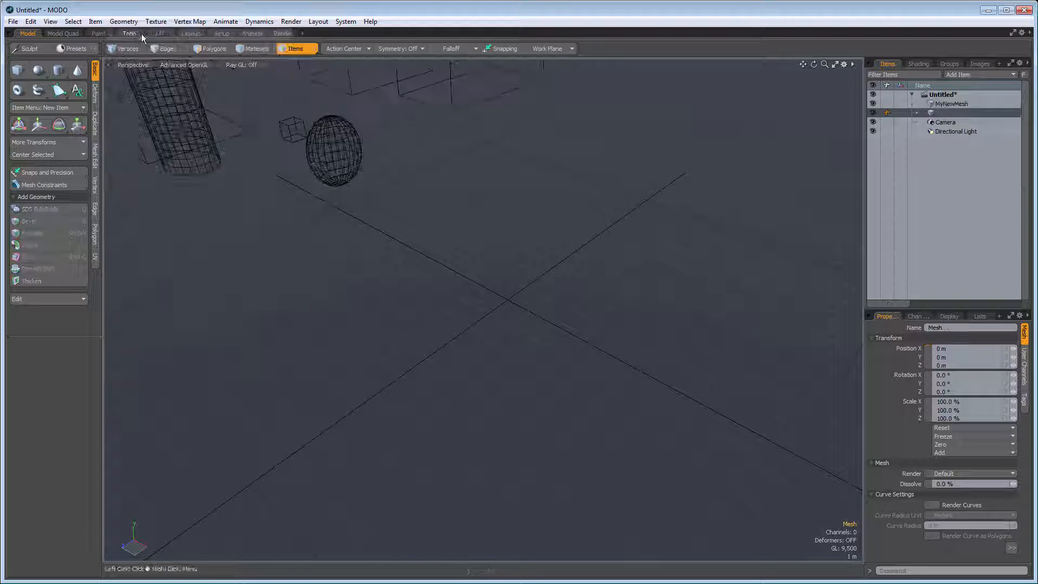
left_click(18, 70)
left_click_drag(220, 319, 458, 318)
left_click_drag(339, 327, 337, 254)
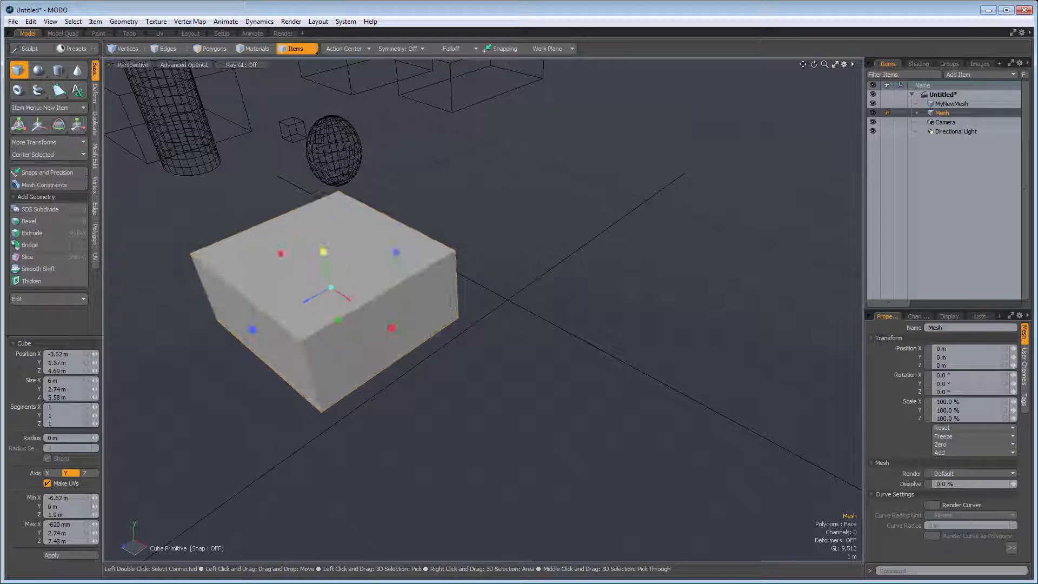
key("space")
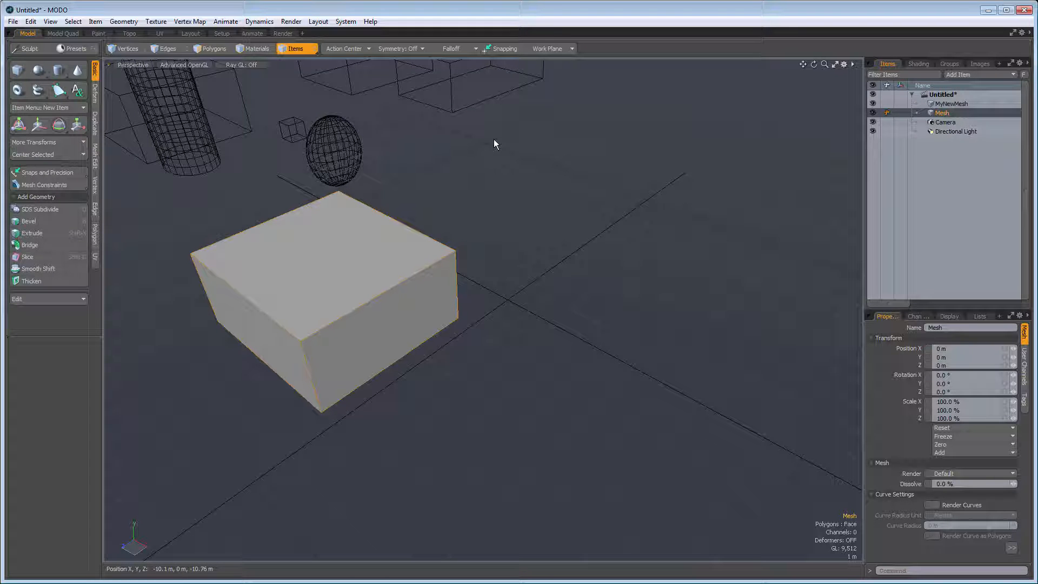
Step: Create another new mesh item and draw a sphere in it with radii of about 4.2 by 3.7 by 4.3 m
key("n")
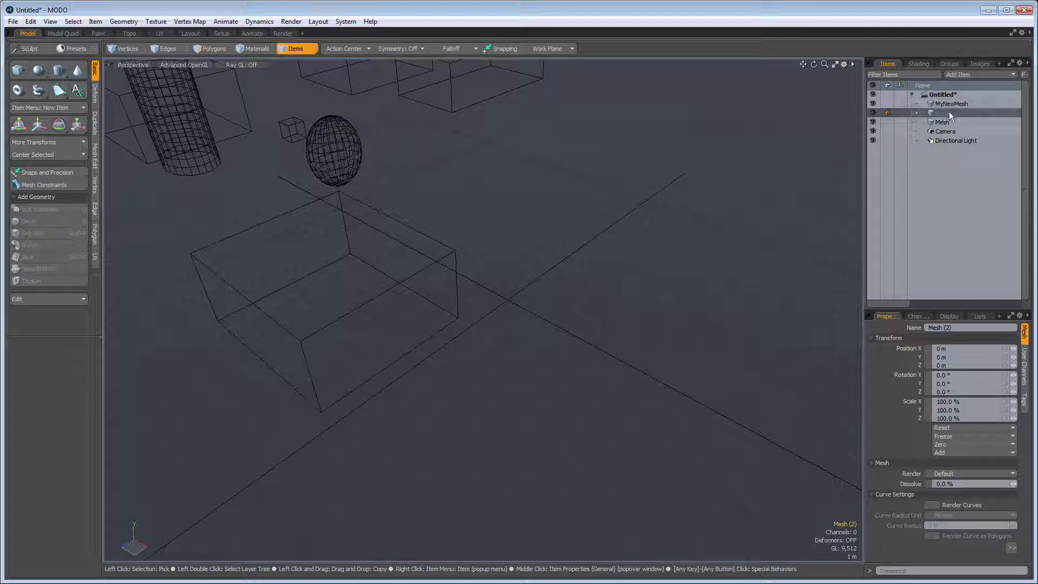
left_click(38, 70)
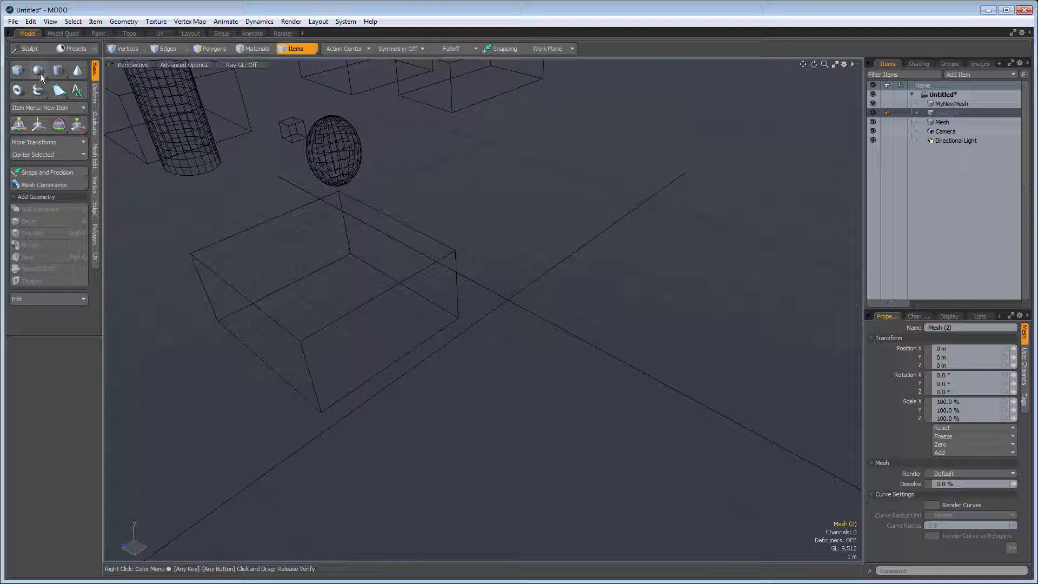
left_click_drag(554, 167, 574, 226)
left_click_drag(556, 163, 571, 193)
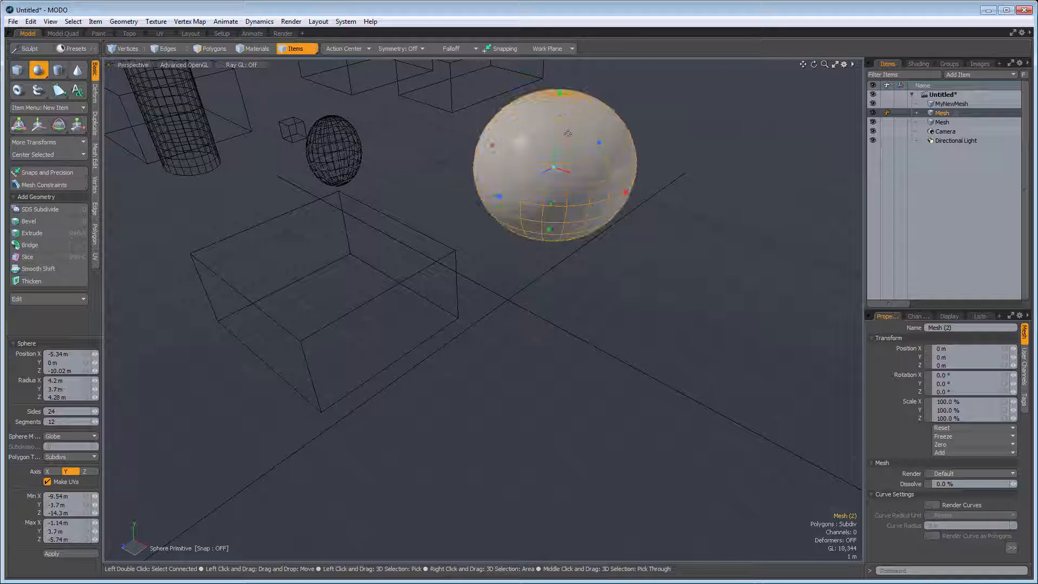
key("space")
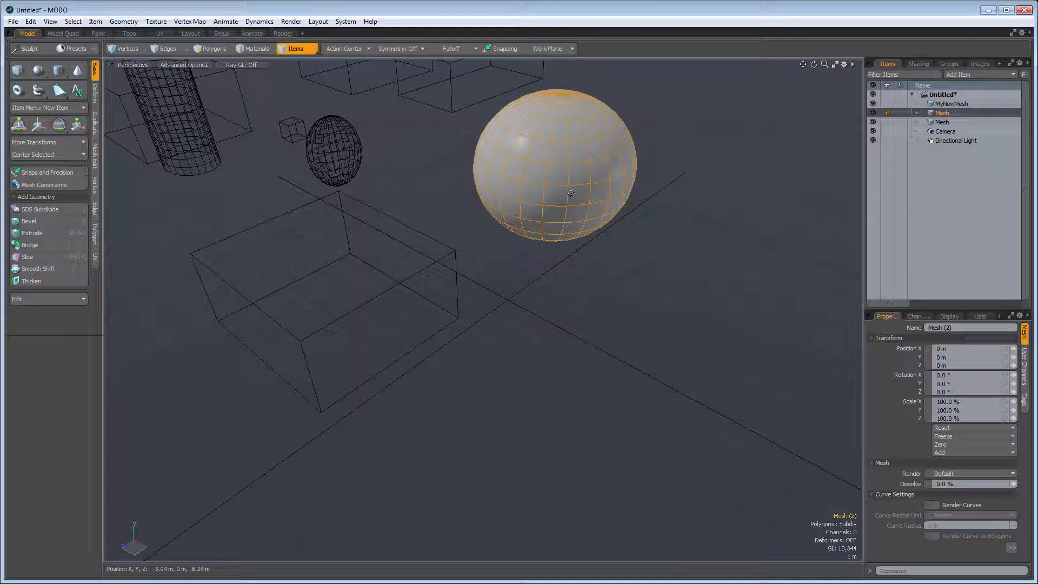
Step: Add a Cube primitive at the origin as its own mesh item
right_click(521, 306)
mouse_move(504, 374)
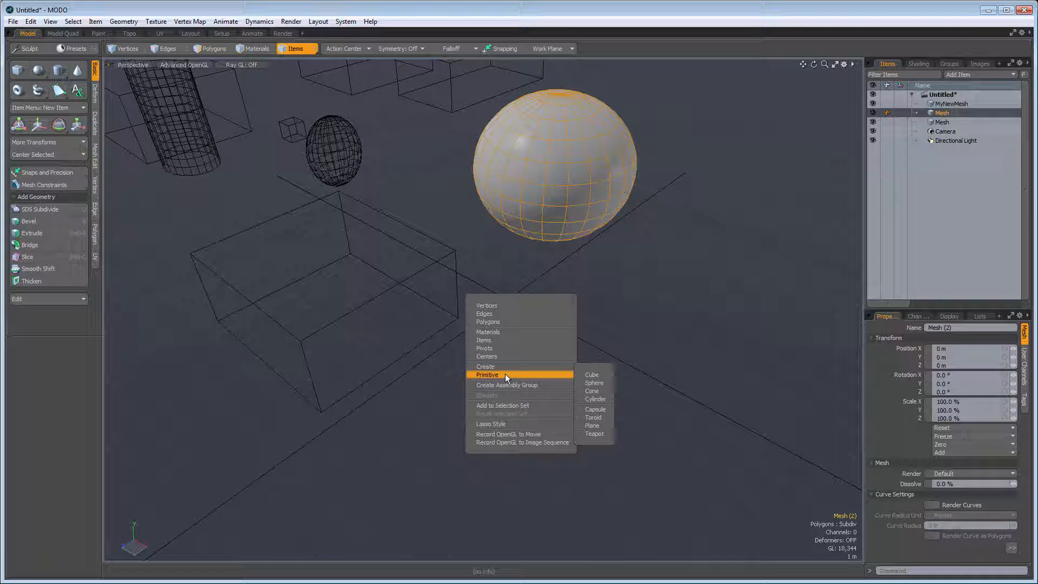
left_click(595, 375)
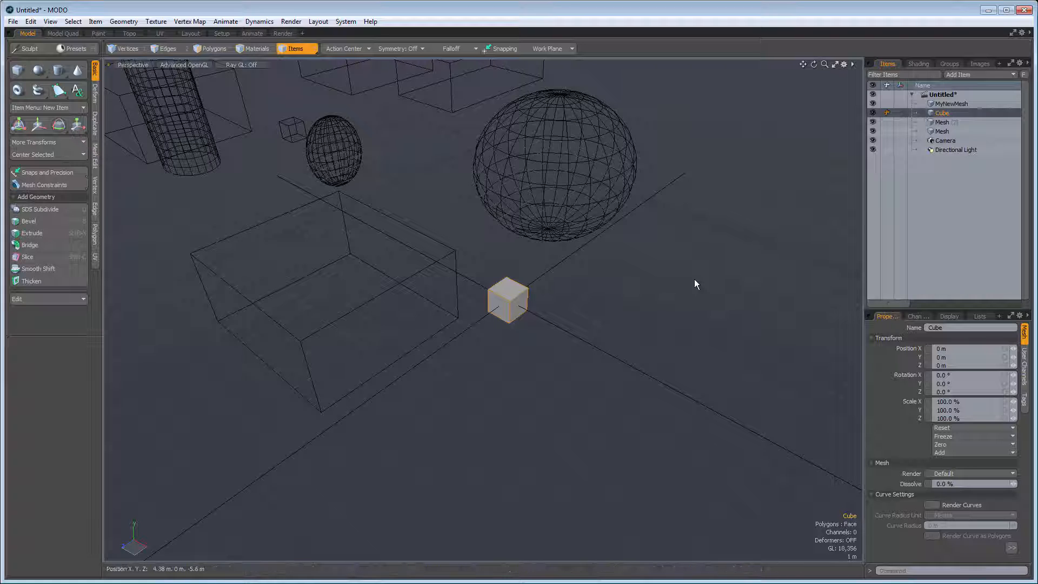
Step: Move the Cube item across the ground to about X 4.92 m, Z -6.68 m
key("y")
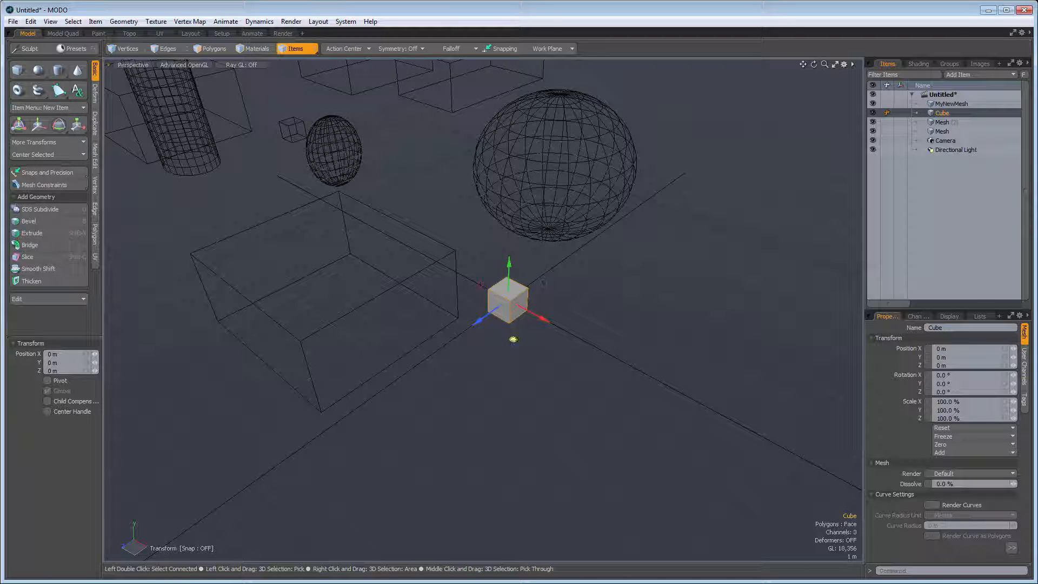
left_click_drag(513, 339, 725, 311)
key("q")
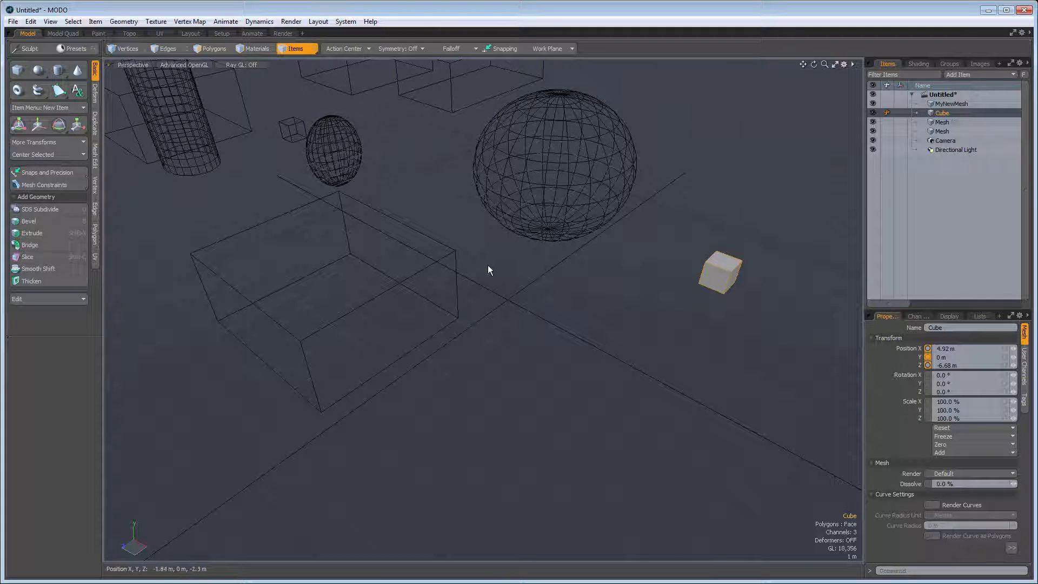
Step: Add a Teapot unit primitive in a new mesh and move it to about X 1.8 m, Z -6.52 m
left_click(129, 23)
mouse_move(144, 63)
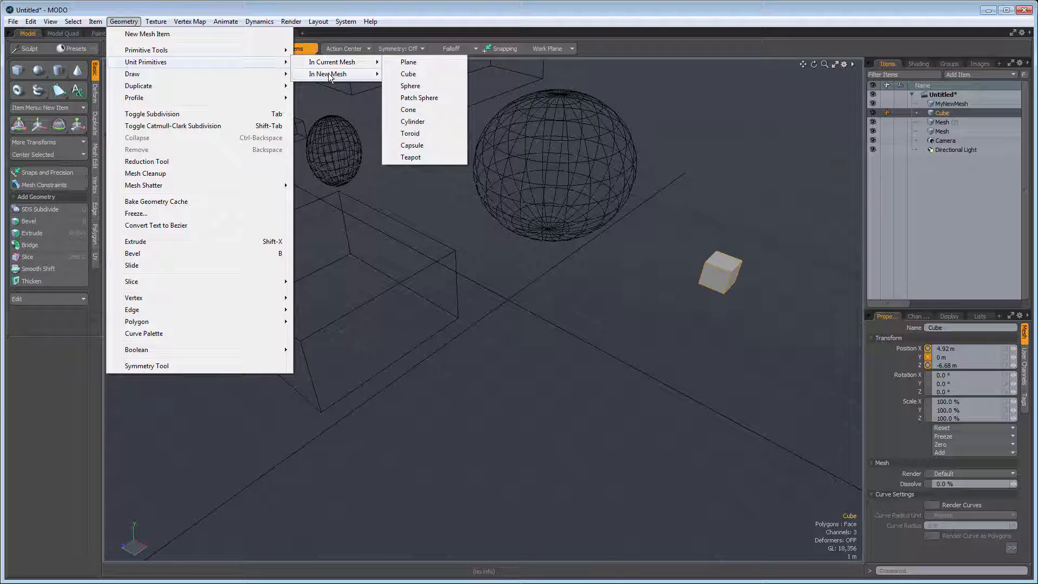
mouse_move(328, 74)
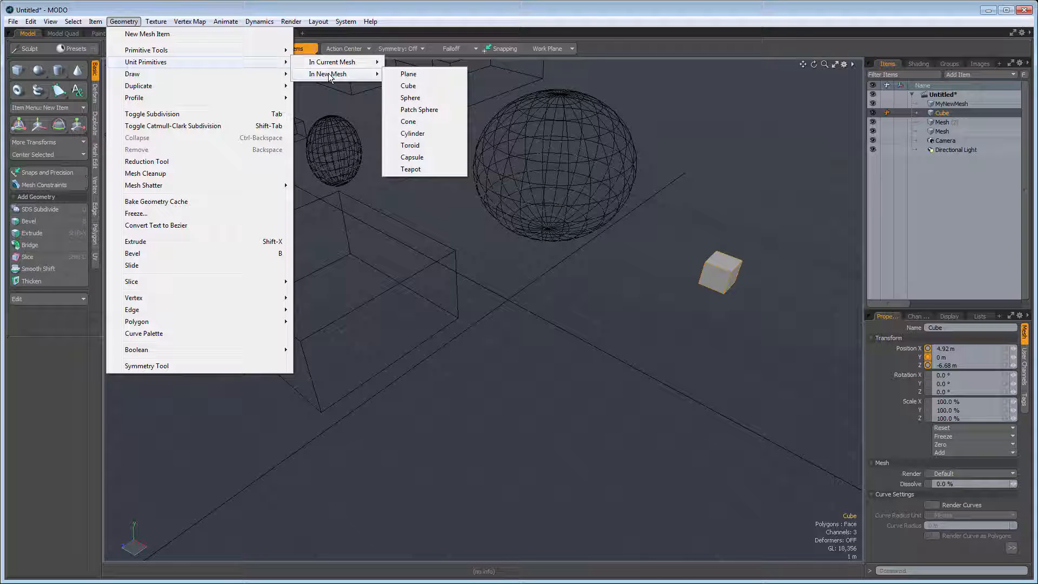
left_click(410, 170)
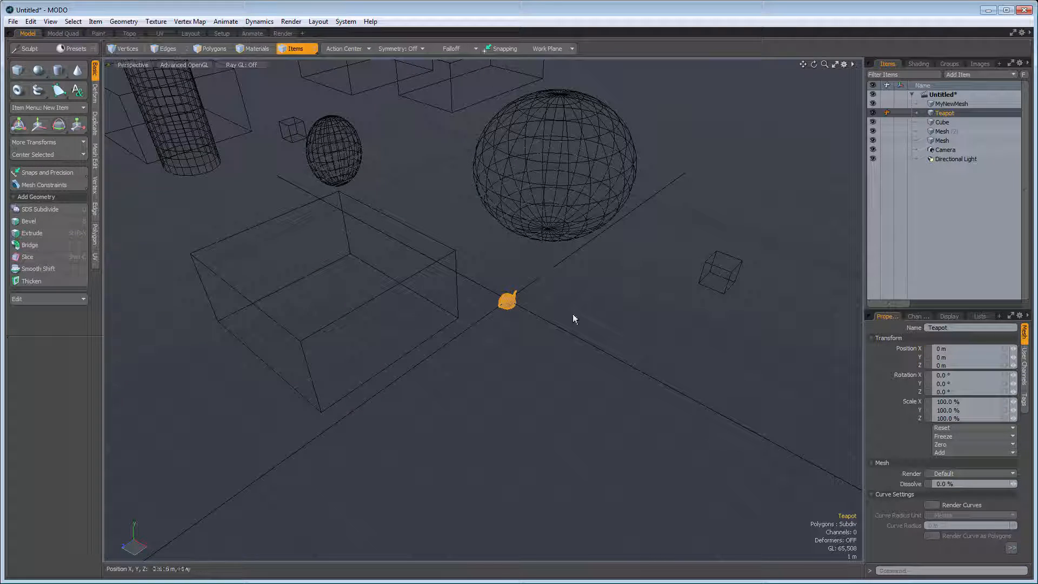
key("w")
left_click_drag(515, 341, 657, 274)
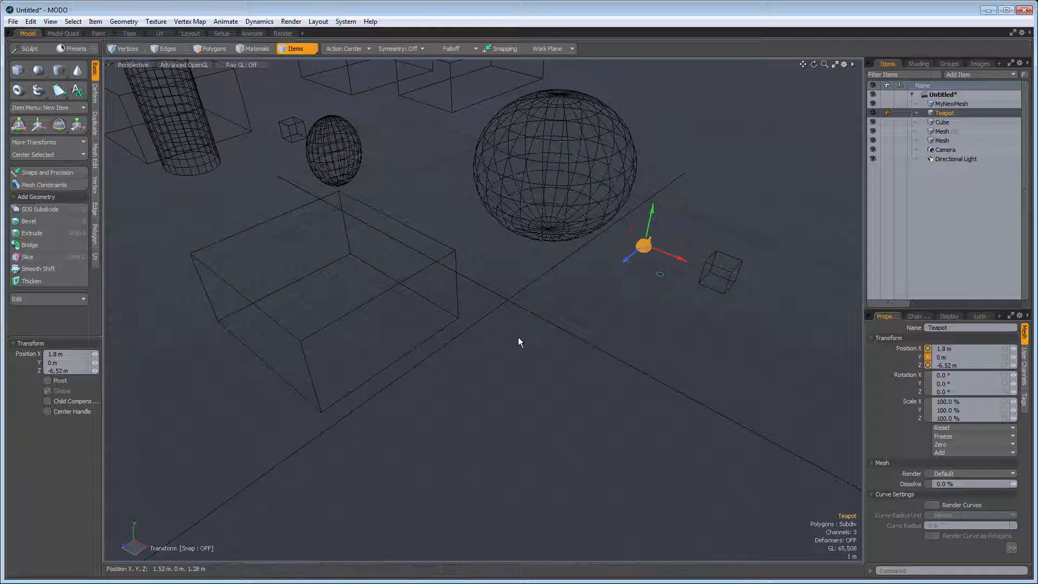
Step: Add a second unit cube at the origin directly as its own mesh item
key("shift")
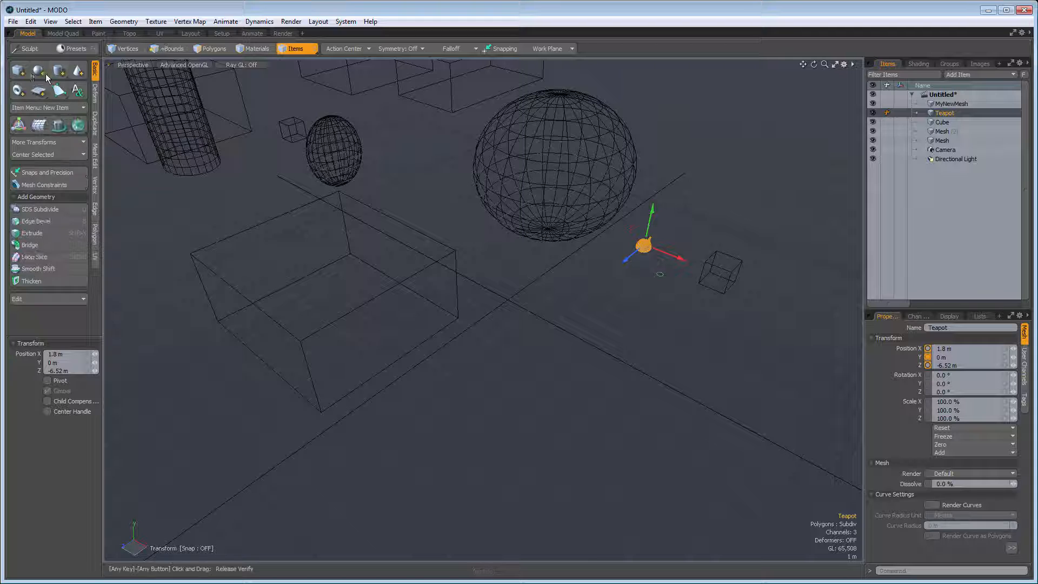
left_click(18, 71, "shift")
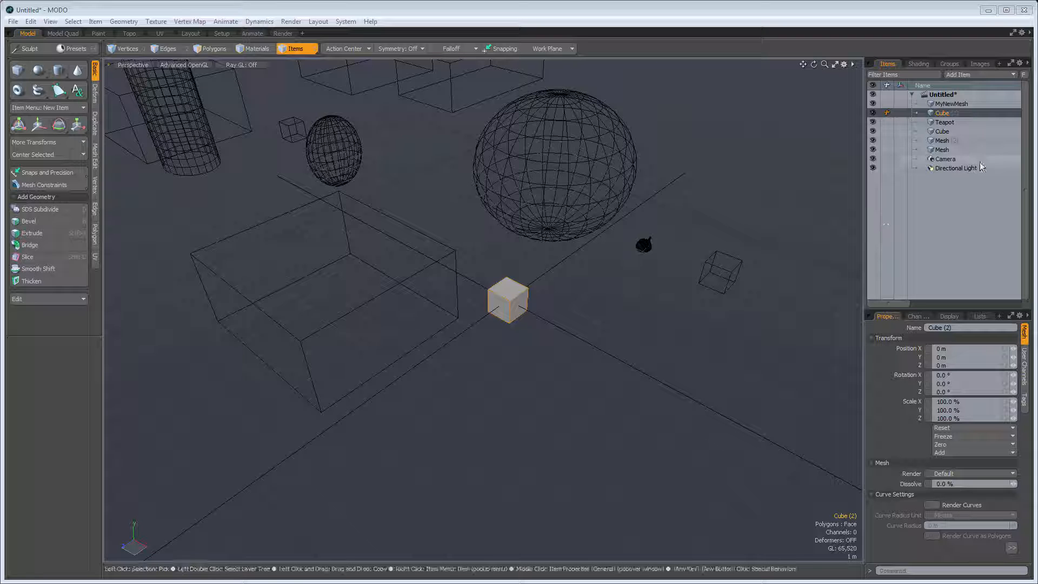
Step: Delete every mesh item from the scene: both Mesh items, both Cubes, Teapot and MyNewMesh
left_click(944, 149)
key("Delete")
left_click(947, 140)
key("Delete")
left_click(945, 132)
key("Delete")
left_click(946, 123)
key("Delete")
left_click(947, 112)
key("Delete")
left_click(952, 104)
key("Delete")
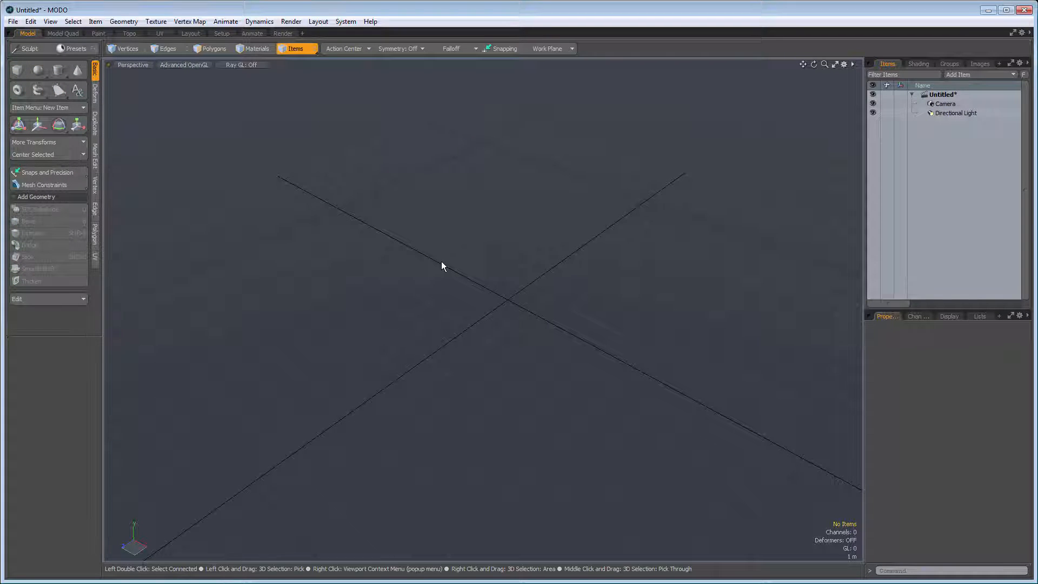
Step: Create a new mesh item and build a cube primitive of 6 by 4 by 3 m in it at the origin
key("n")
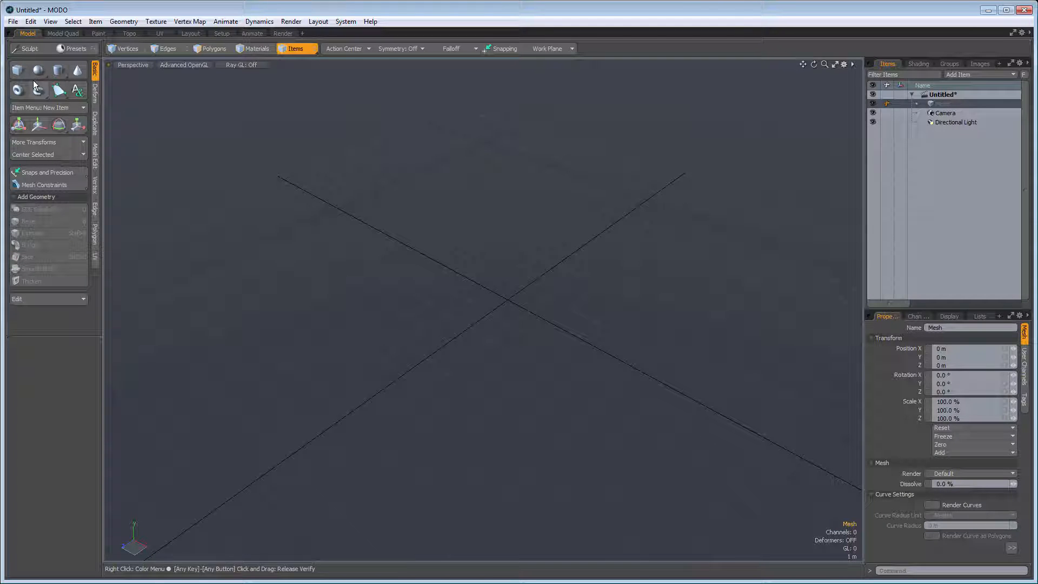
left_click(19, 71)
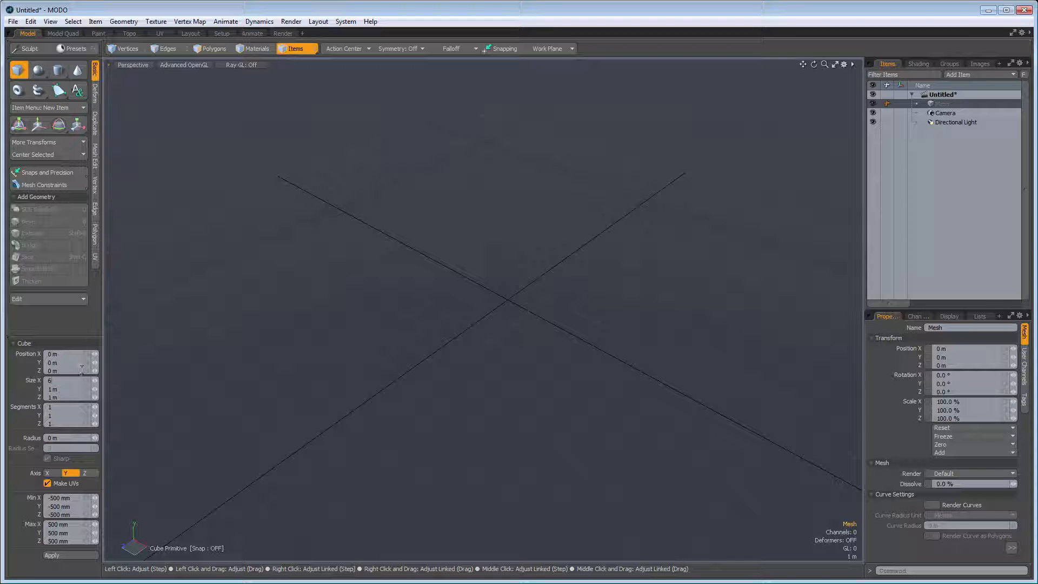
key("Tab")
type("4")
key("Tab")
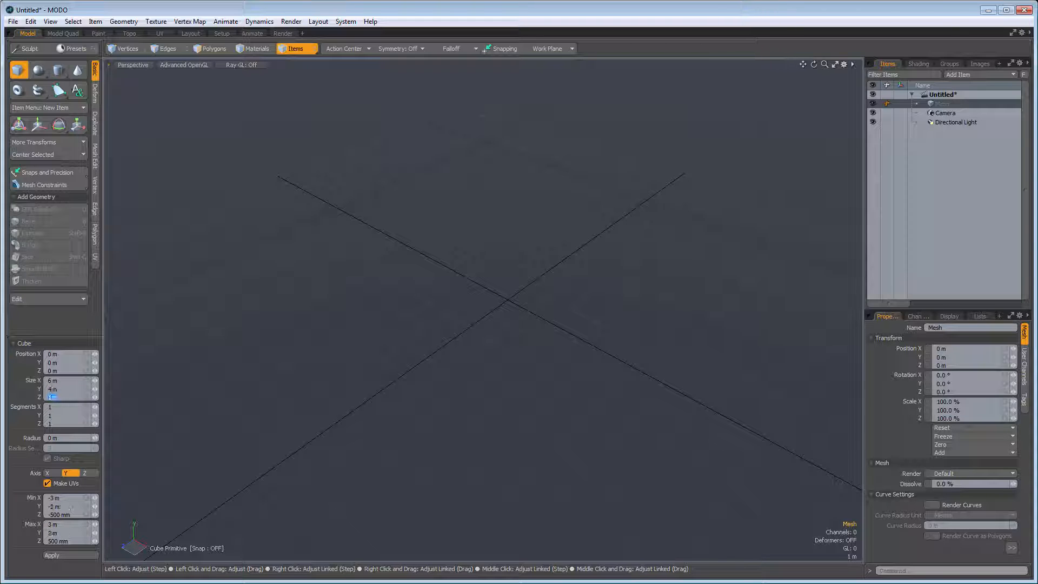
key("Tab")
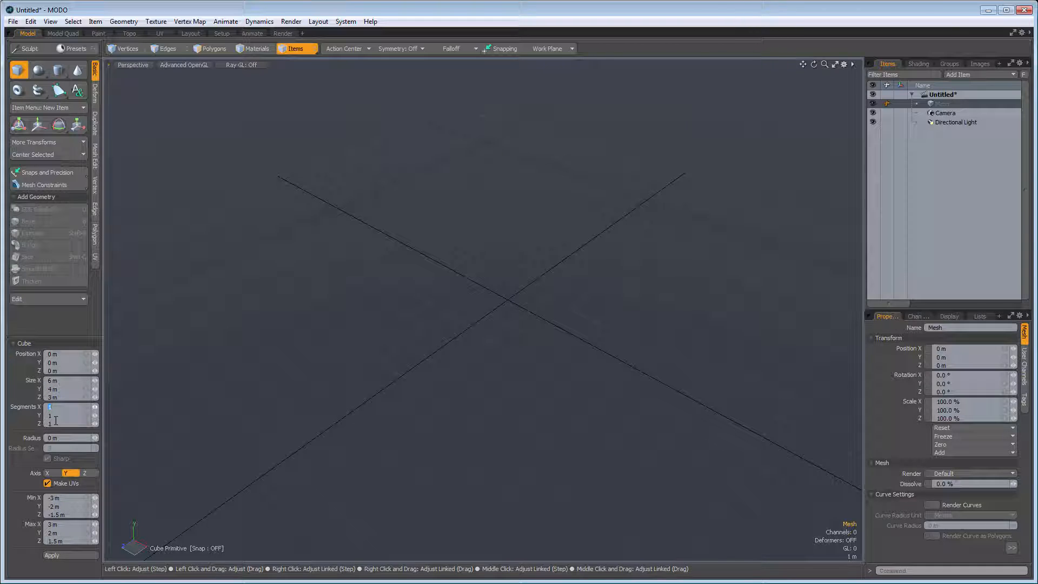
left_click(62, 557)
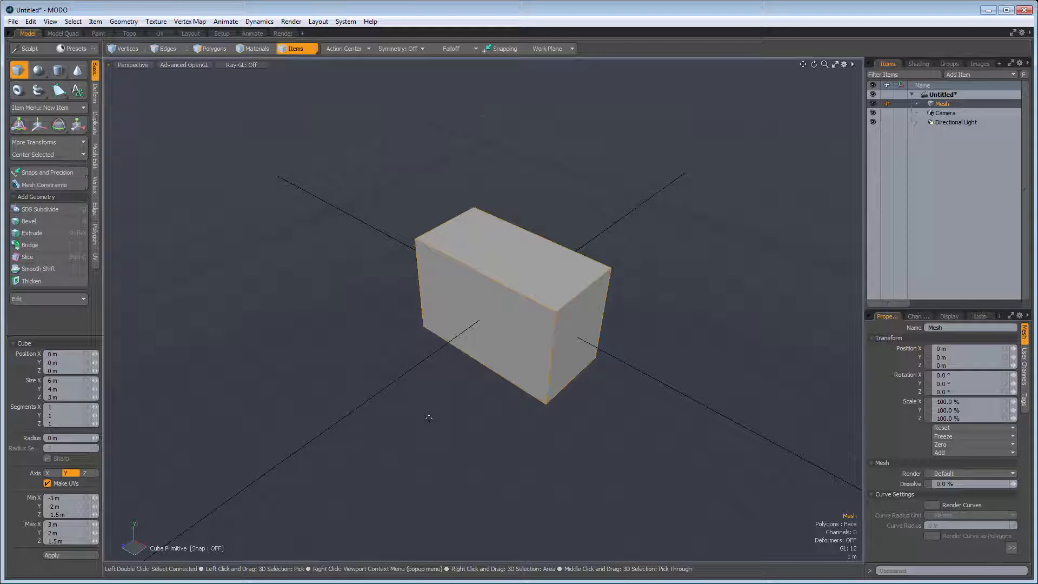
Step: Draw a vertical cylinder beside the box with radii of about 2.68 by 2.44 by 1.4 m, centred near X -7.44 m, Z 6.66 m
left_click(58, 70)
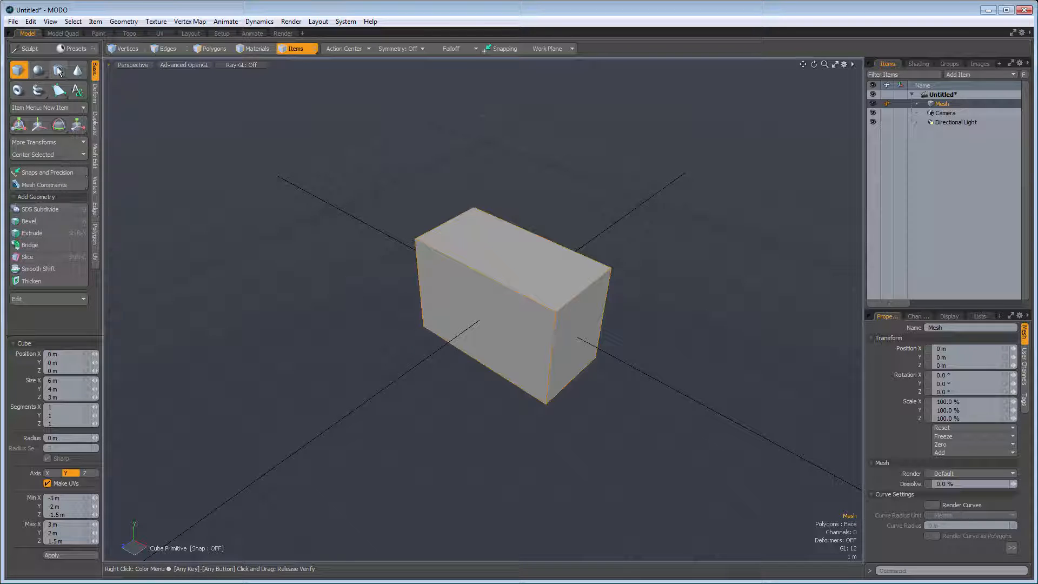
left_click_drag(194, 271, 300, 317)
left_click_drag(229, 302, 197, 224)
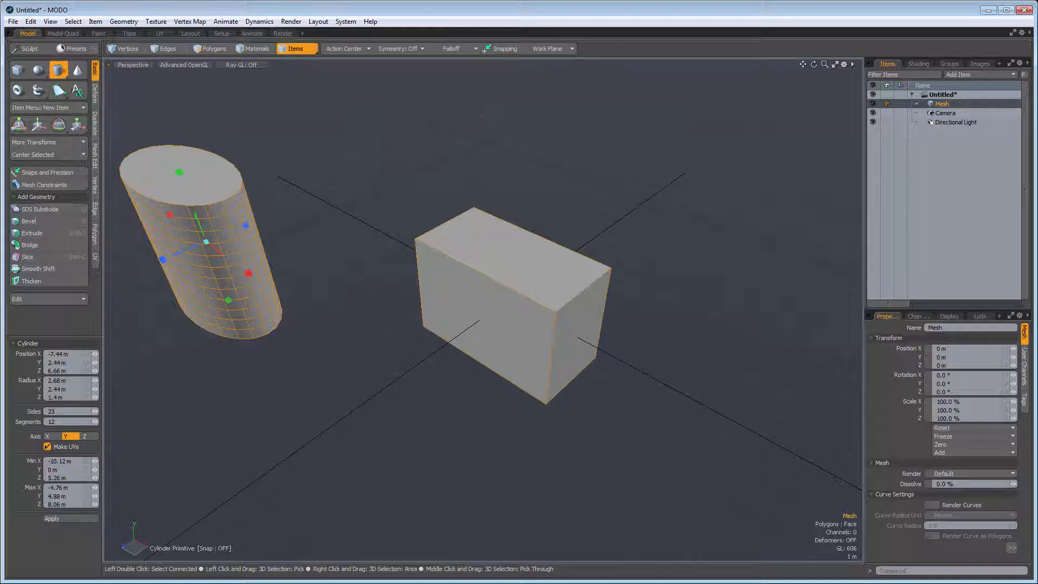
Step: Vary the cylinder's side and segment counts interactively, trying 33 sides with 12 segments and 16 sides with 13 segments
mouse_move(95, 411)
left_mouse_down()
mouse_move(76, 412)
mouse_move(97, 421)
left_mouse_up()
key("Up")
key("Up")
key("Up")
key("Up")
key("Up")
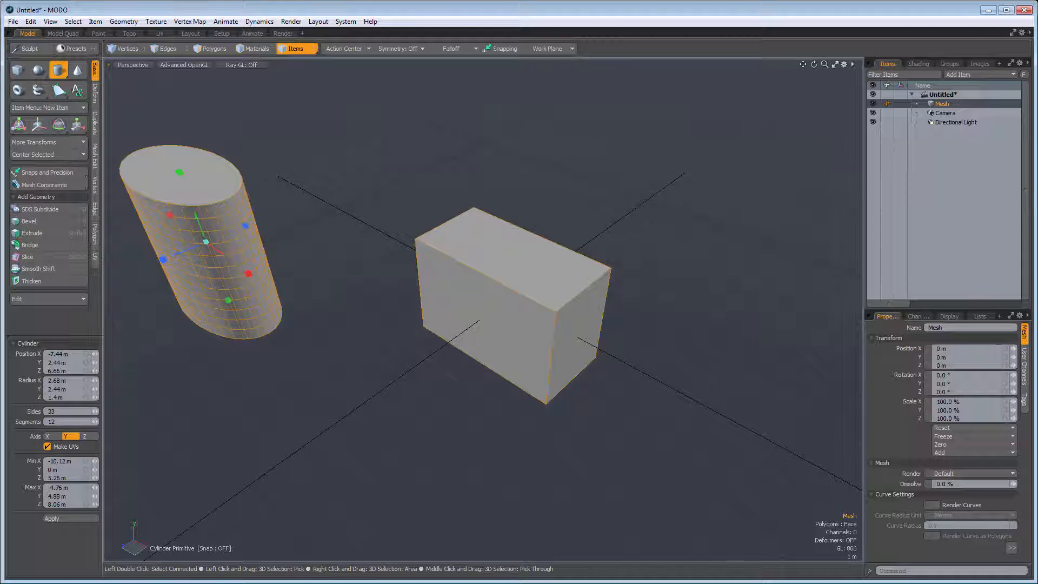
key("Left")
key("Left")
key("Left")
key("Left")
key("Left")
key("Left")
key("Down")
key("Down")
key("Down")
key("Down")
key("Down")
key("Down")
key("Down")
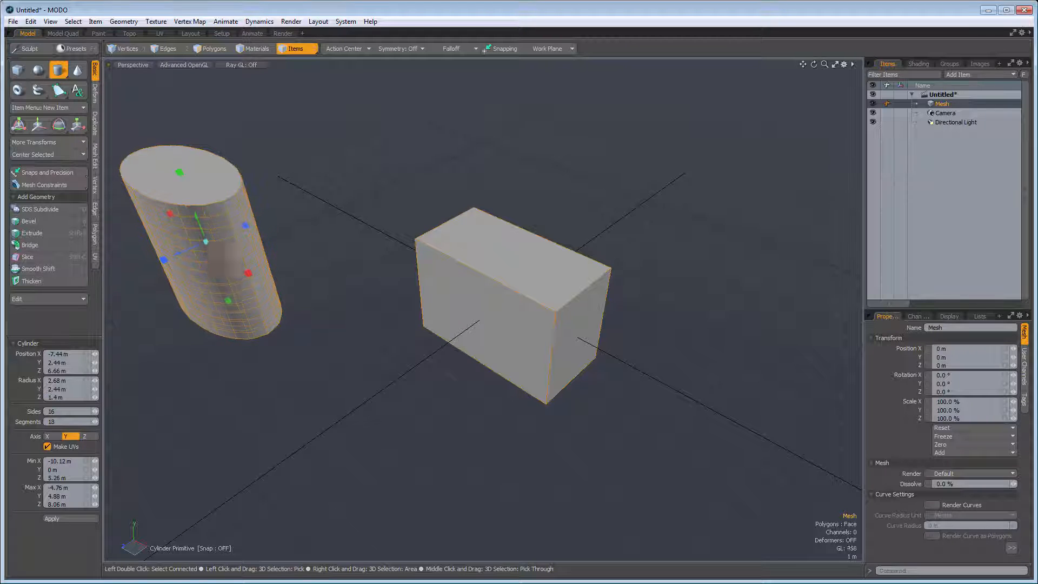
key("Right")
key("Right")
key("Right")
key("Right")
key("Right")
key("Left")
key("Up")
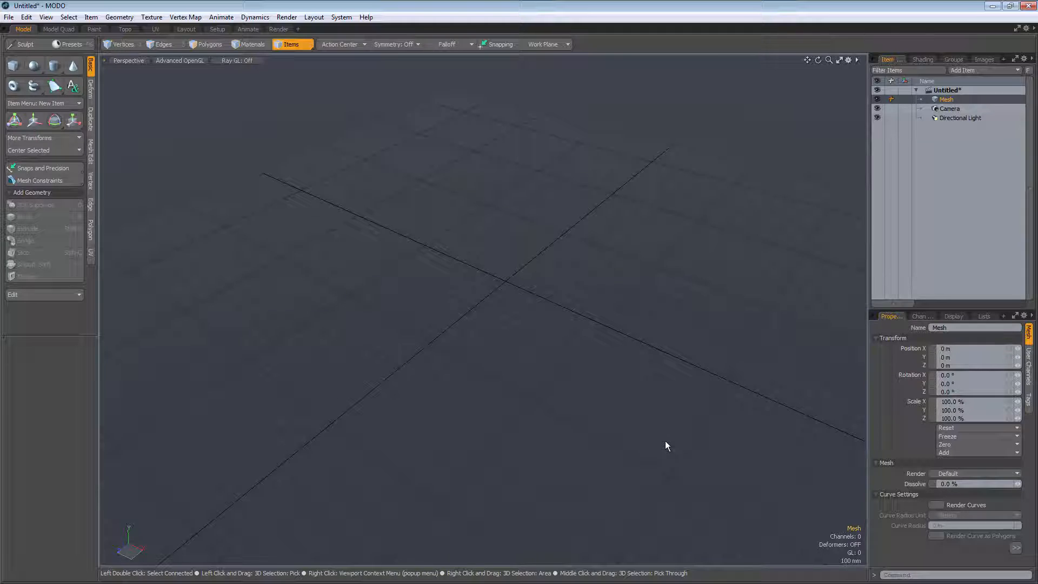
Step: Create a 1 m cube at the origin and stretch its faces to about 2.285 m in X and 1.725 m in Z
left_click(14, 70)
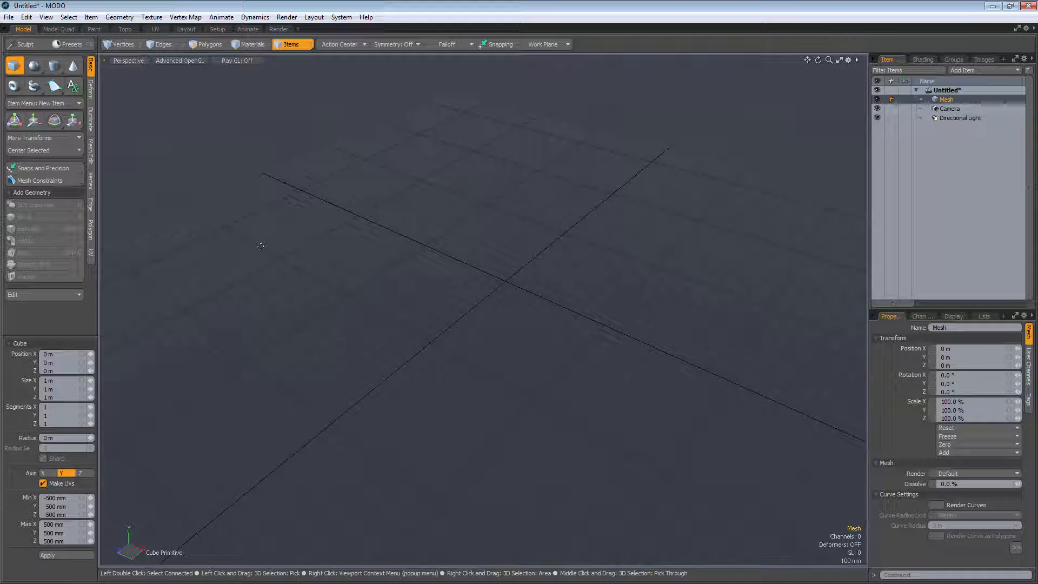
key("Return")
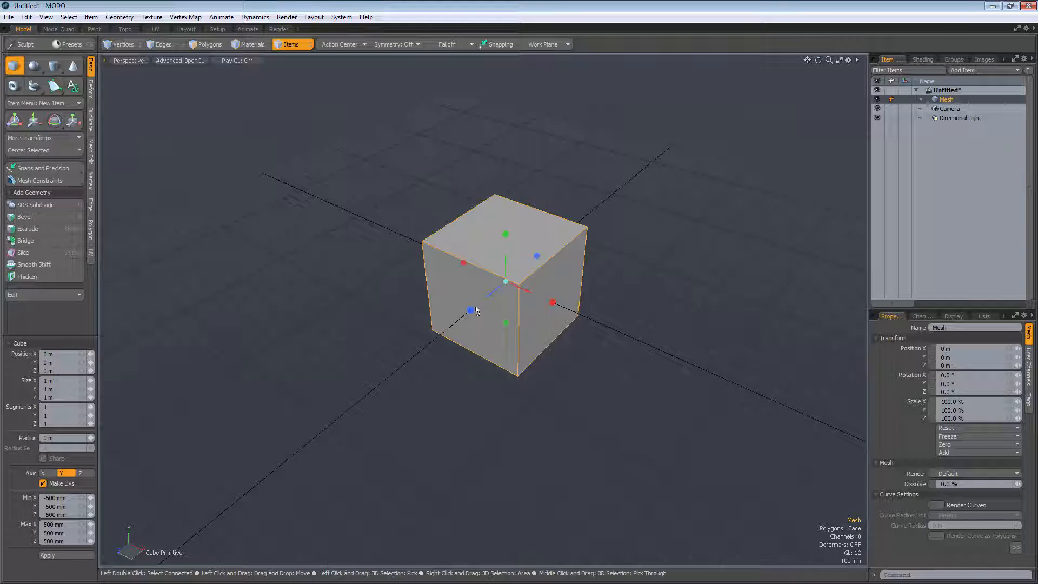
left_click_drag(471, 317, 410, 358)
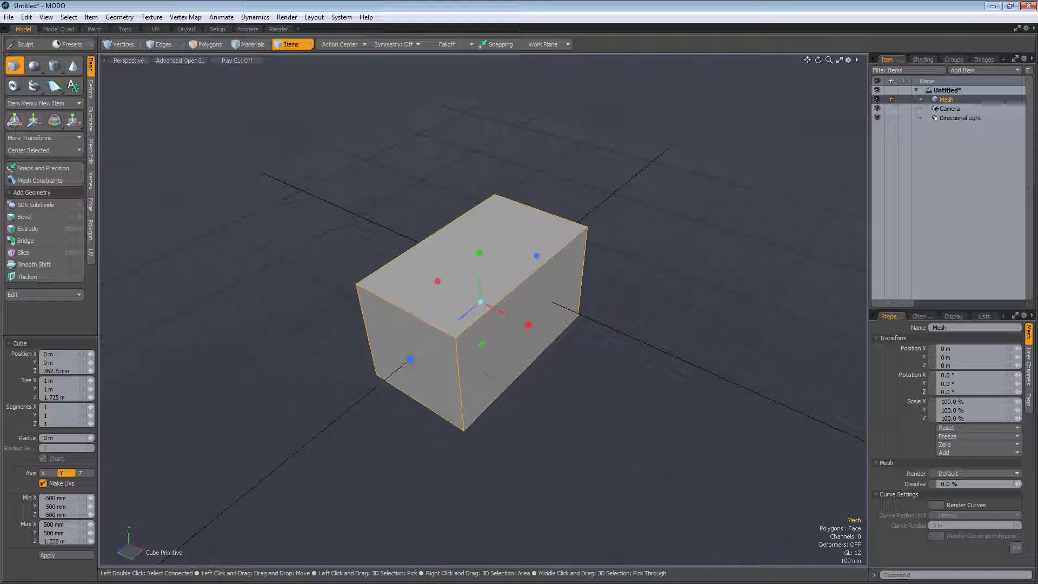
left_click_drag(529, 326, 606, 364)
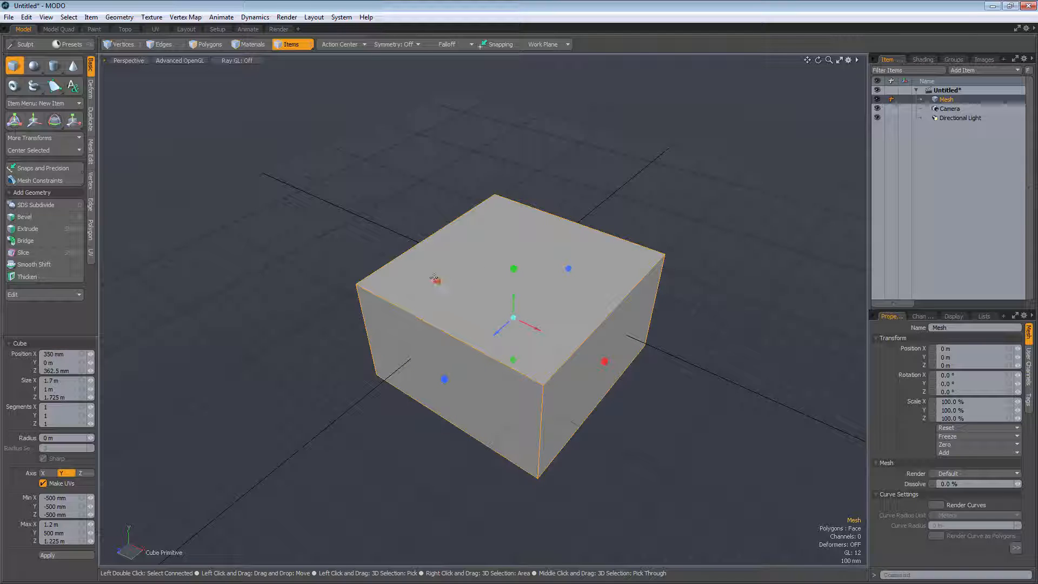
left_click_drag(437, 280, 392, 259)
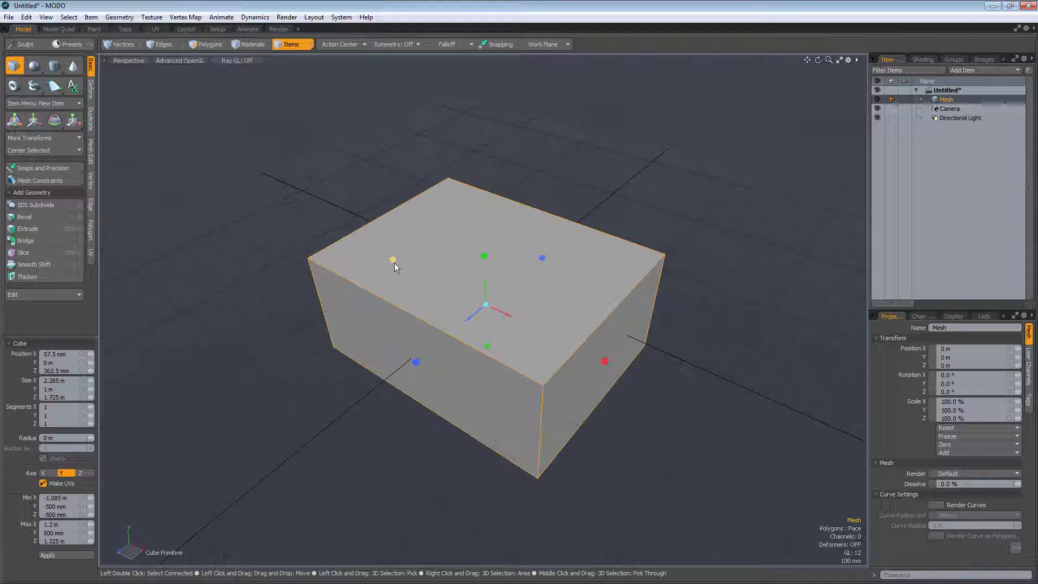